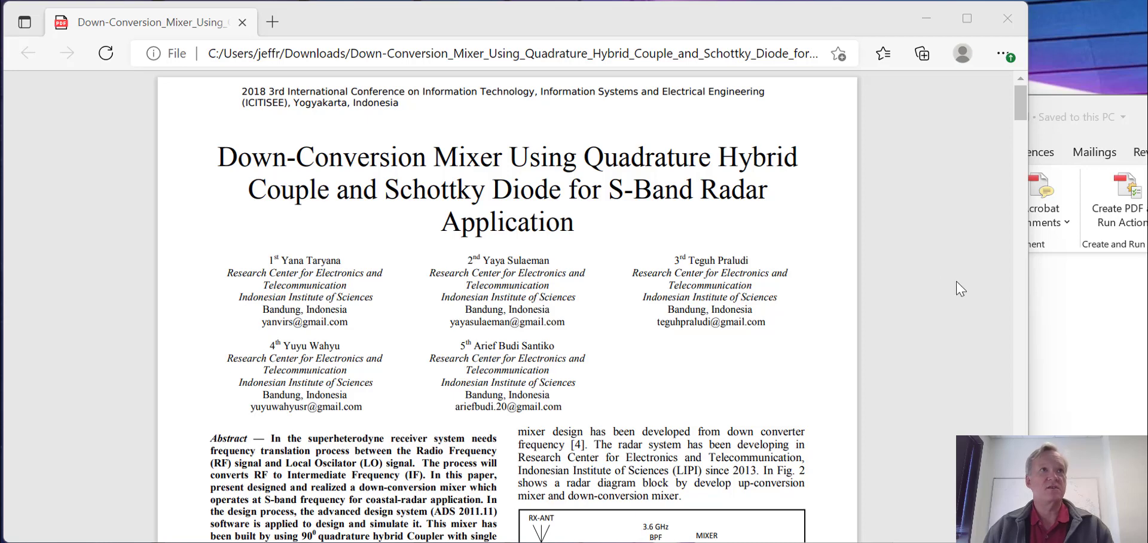
Scroll the mixer paper from the title page down to Fig. 6, the hybrid 90-degree coupler schematic
scroll(989, 215, "down", 1)
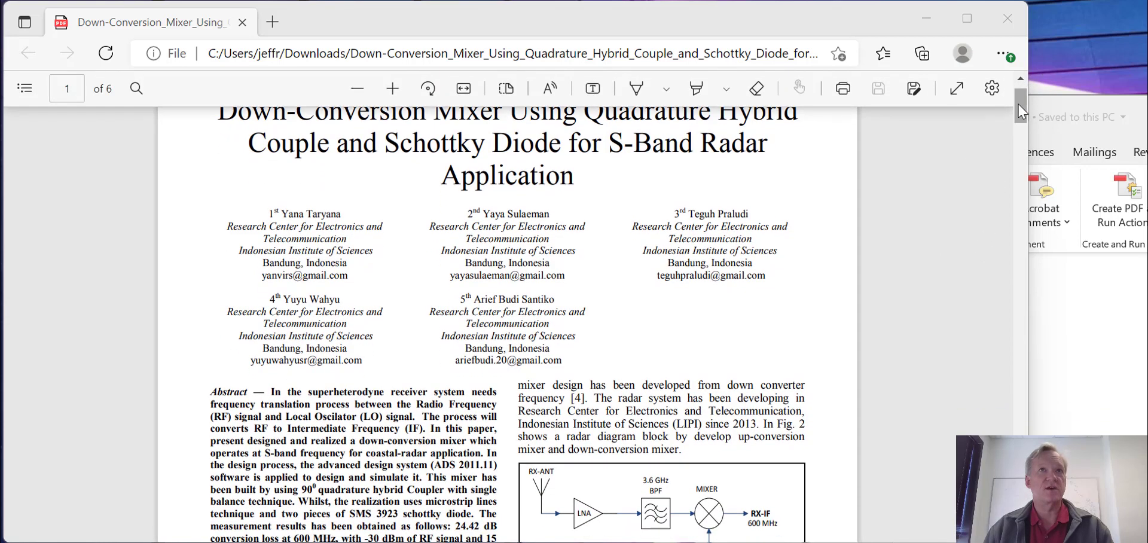
scroll(1017, 103, "down", 3)
scroll(1020, 109, "up", 4)
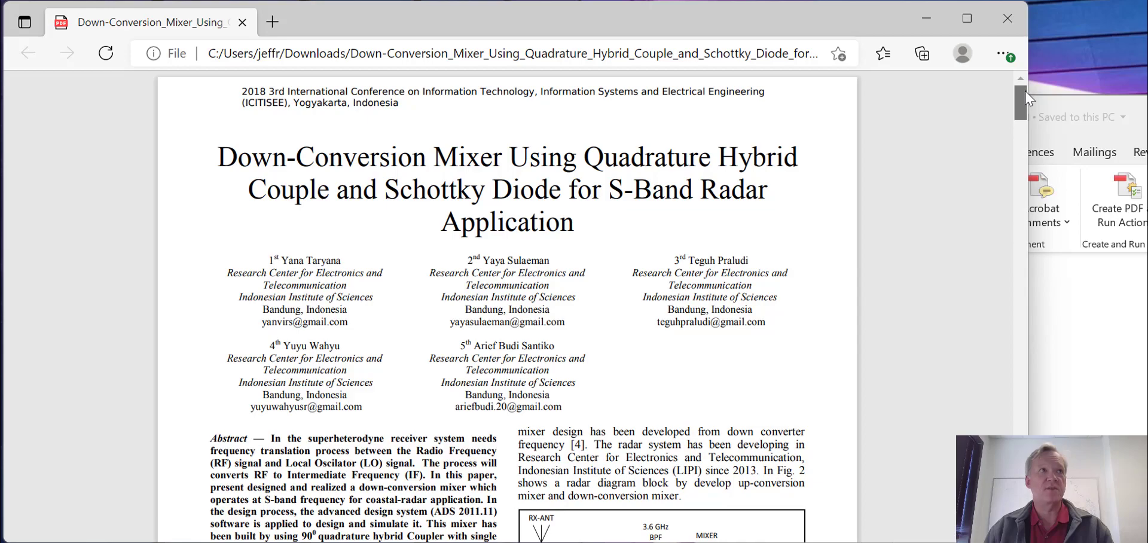
left_click_drag(1024, 111, 1016, 252)
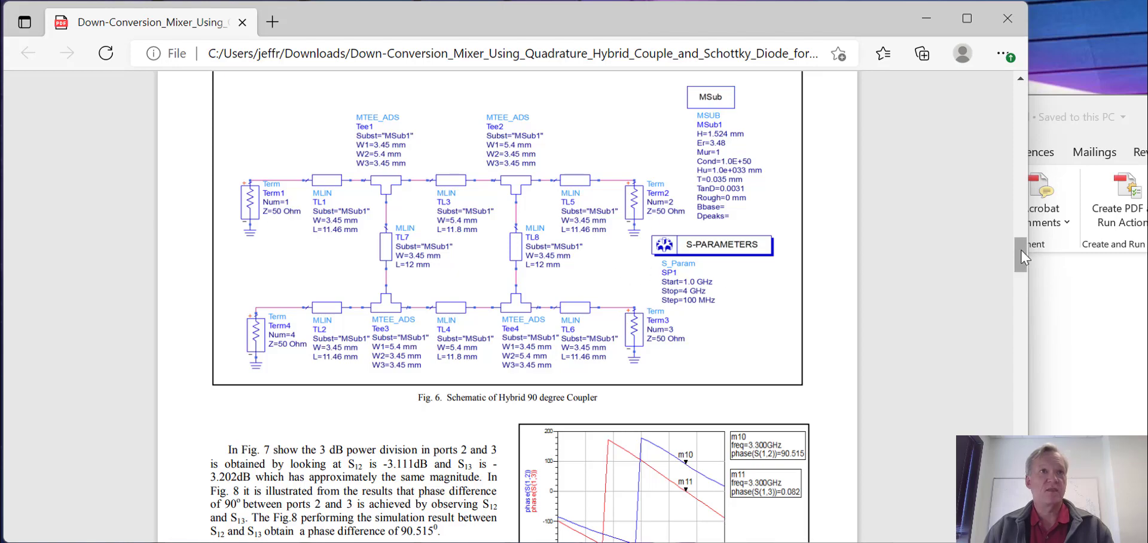
Scroll to the Fig. 9 single-balance mixer and filter specs, then switch to the Hybrid_coupler schematic
left_click_drag(1021, 248, 1017, 326)
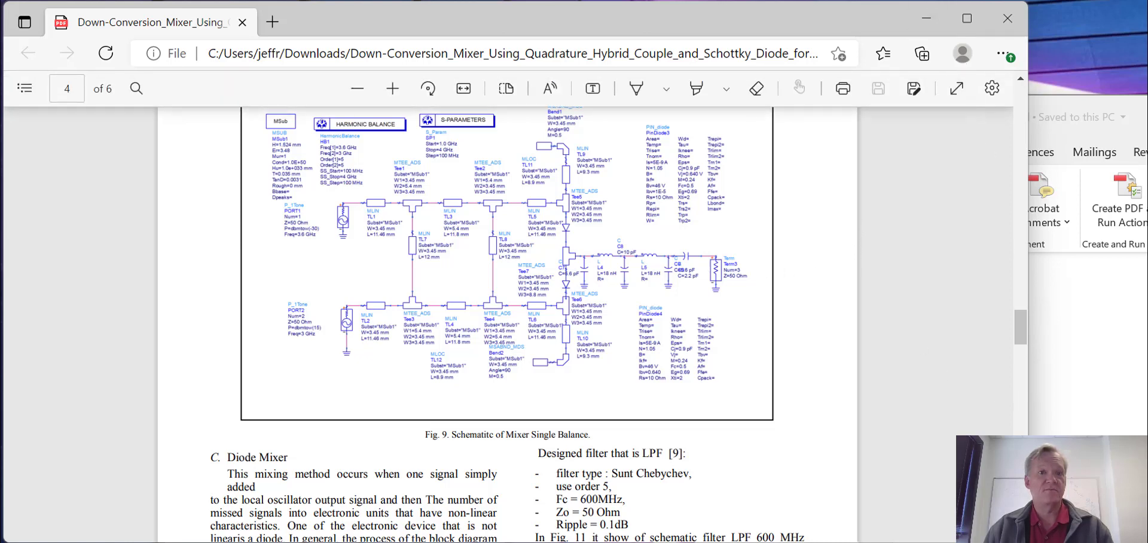
key("alt+Tab")
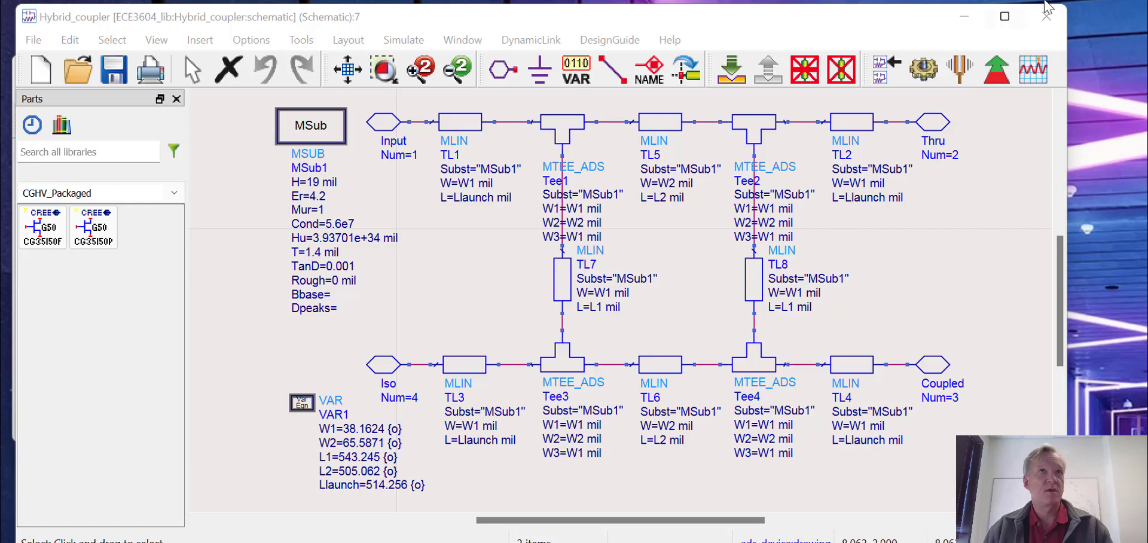
Close the Hybrid_coupler schematic and locate the diode mixer cell in the ECE3604_wrk folder tree
left_click(1043, 21)
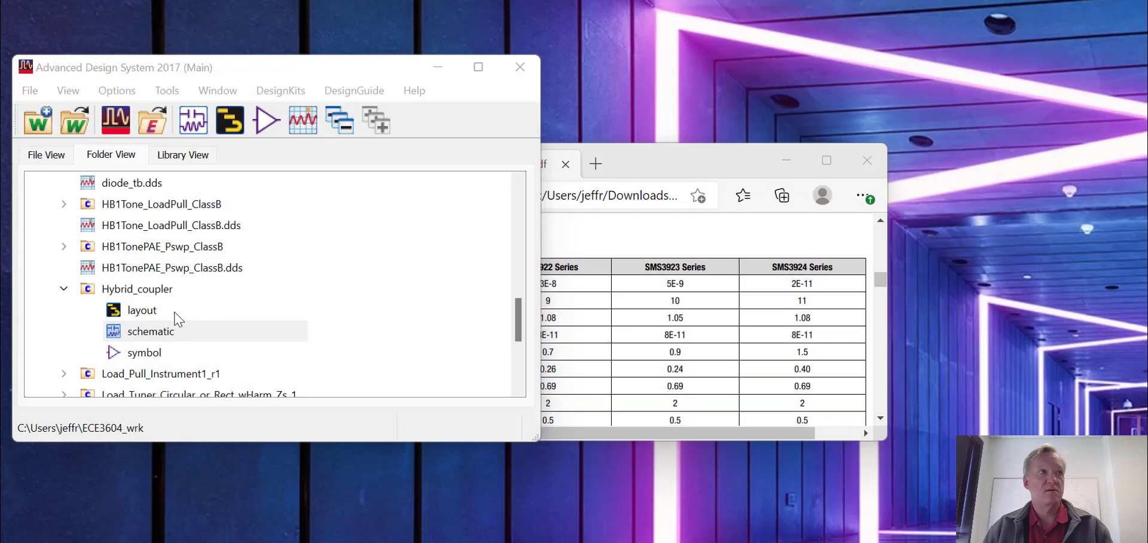
scroll(190, 333, "down", 2)
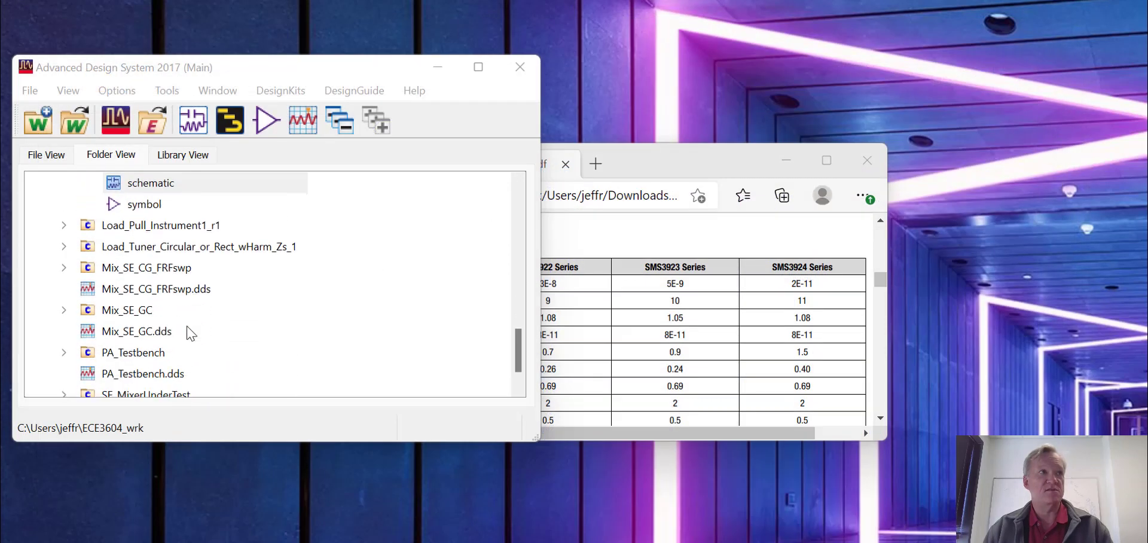
scroll(190, 333, "down", 1)
scroll(190, 333, "up", 5)
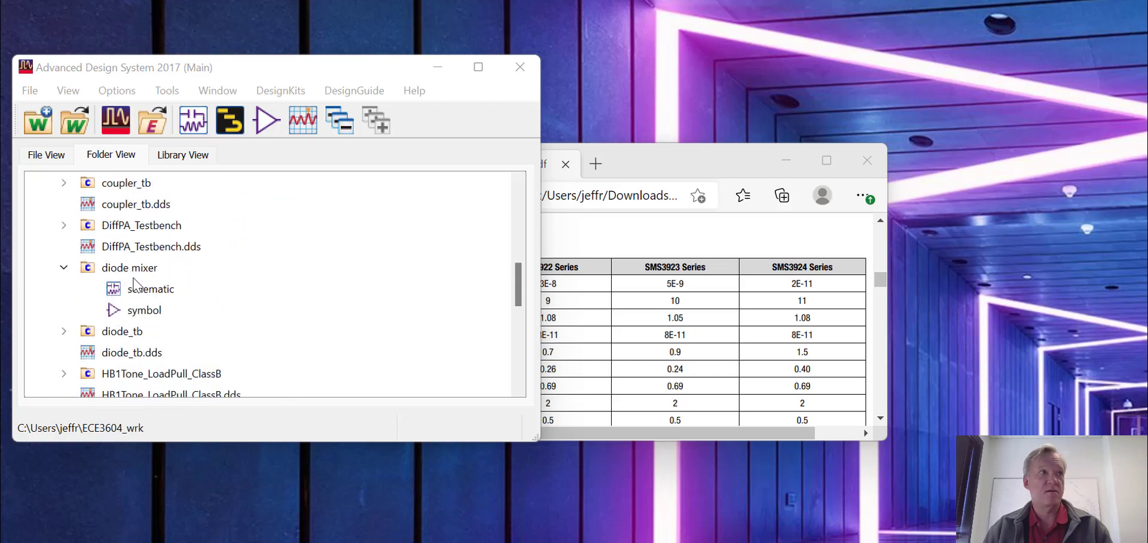
Open the diode mixer schematic and zoom in on the mixer circuit
double_click(138, 291)
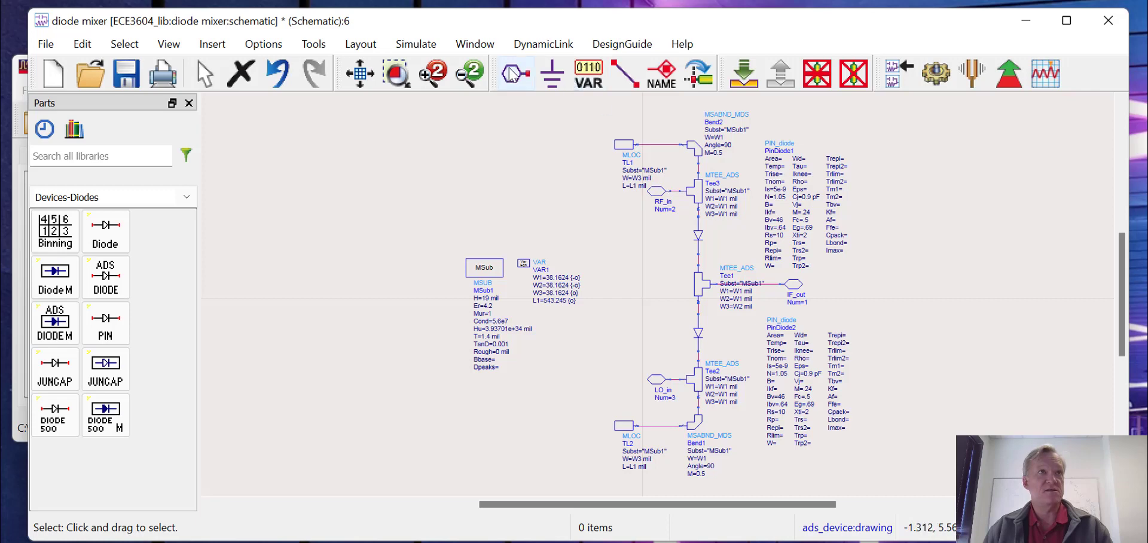
left_click(395, 74)
left_click(486, 124)
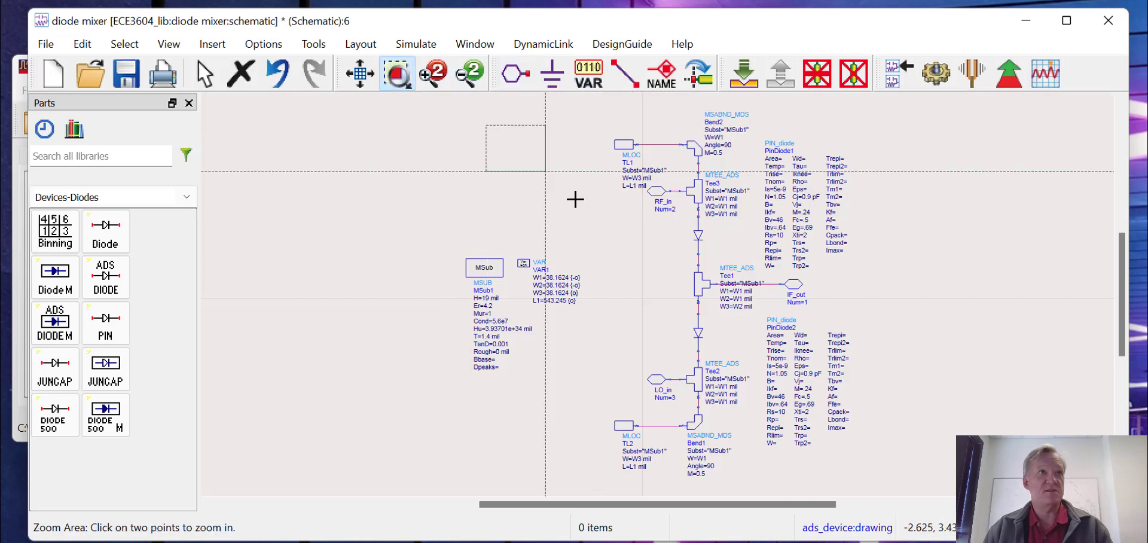
left_click(725, 317)
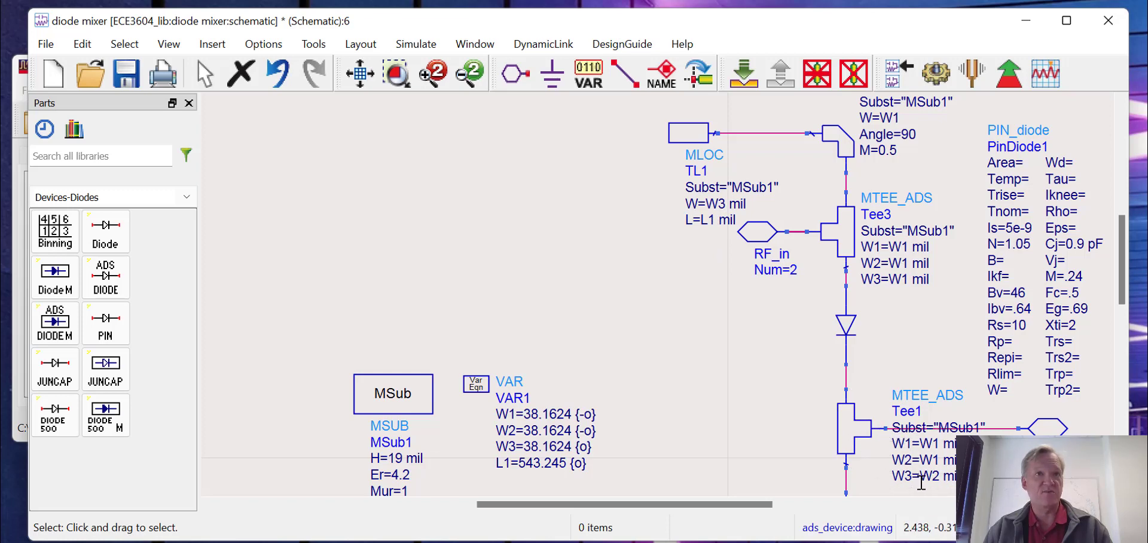
Change VAR1's W2 from noopt{33 to 39} to opt{33 to 39}
double_click(587, 432)
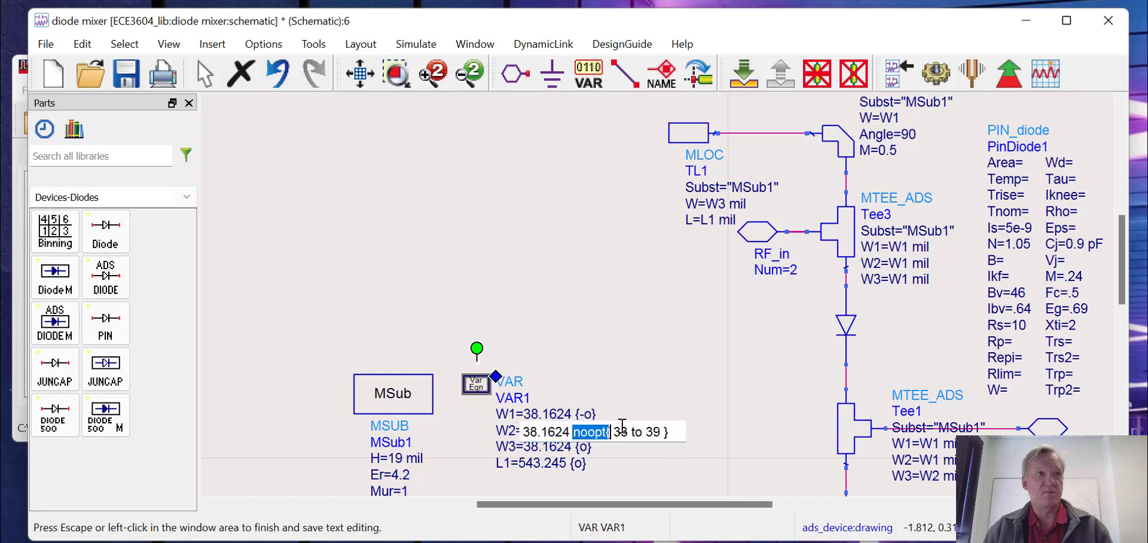
left_click(588, 431)
key("BackSpace")
key("BackSpace")
left_click(714, 329)
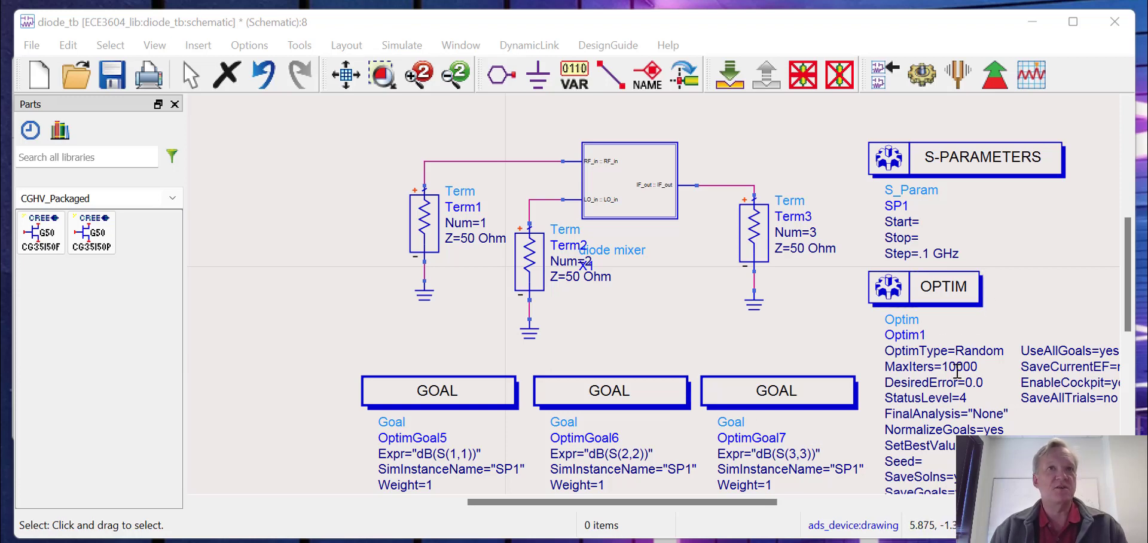
Inspect the SP1 sweep and OptimGoal5 limit settings in diode_tb, leaving both unchanged
double_click(945, 153)
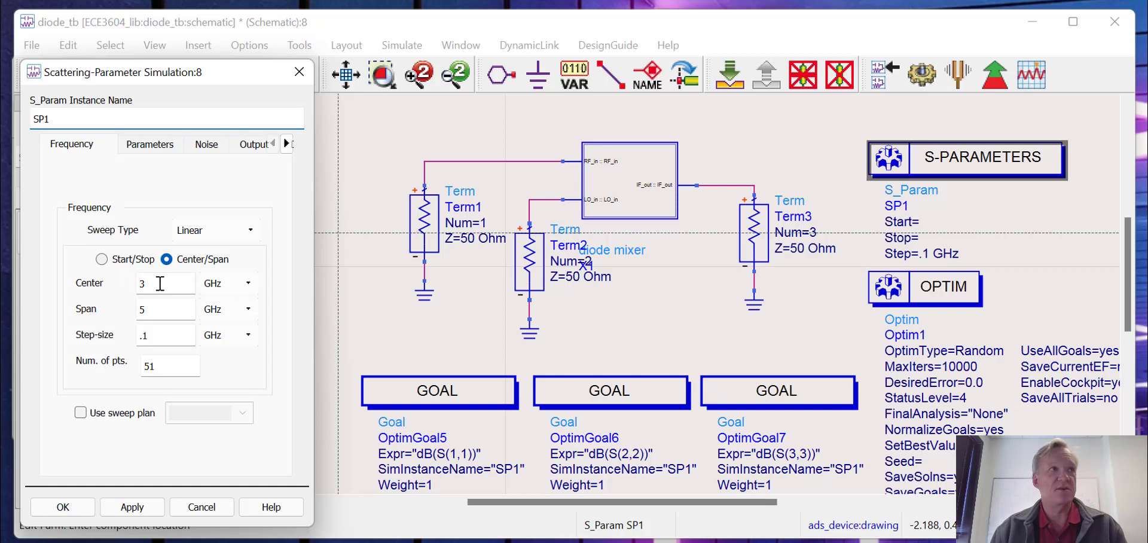
left_click(204, 505)
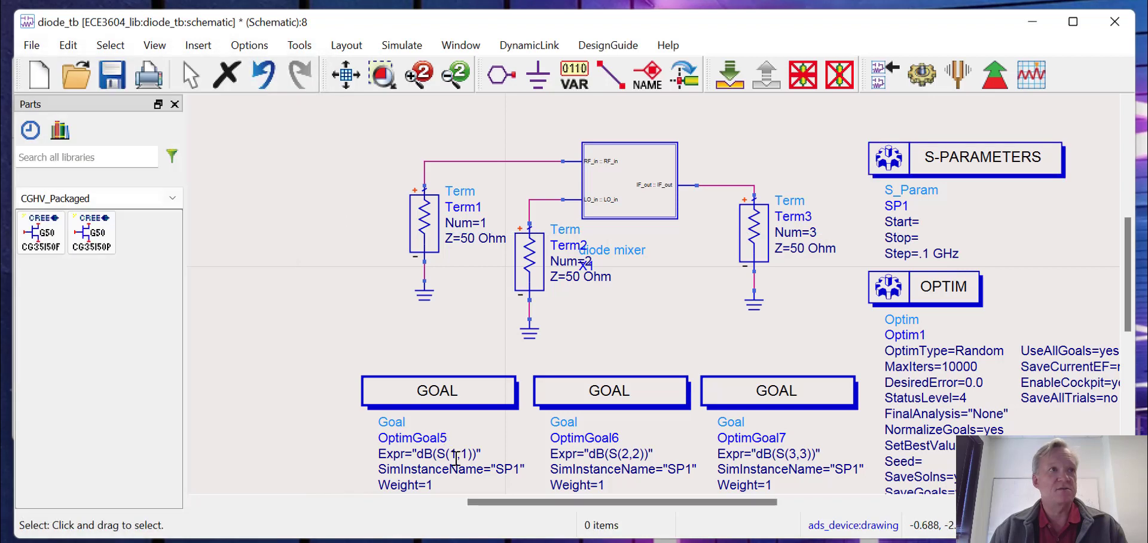
double_click(485, 392)
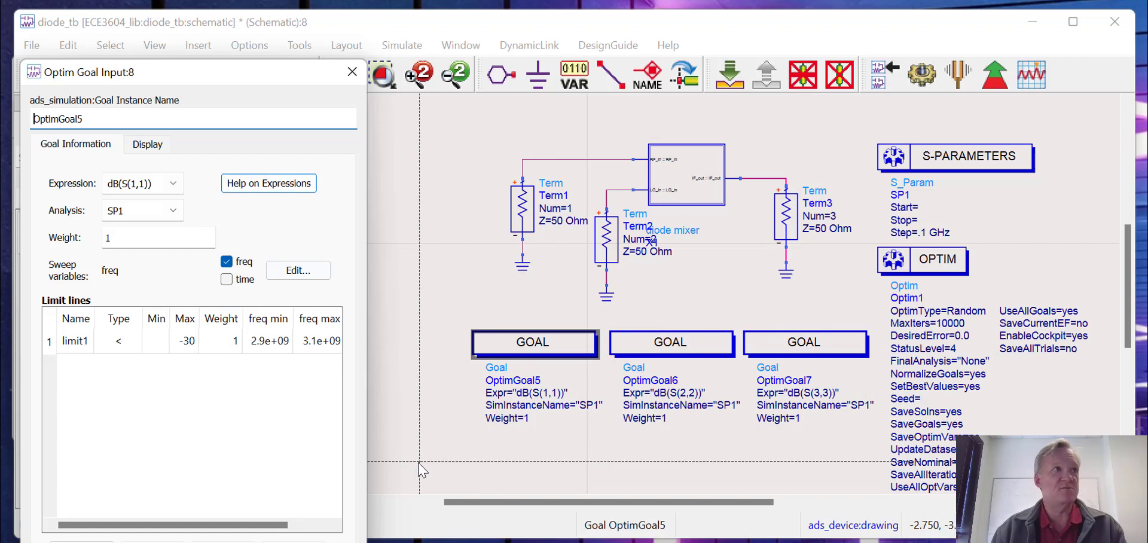
scroll(442, 353, "down", 2)
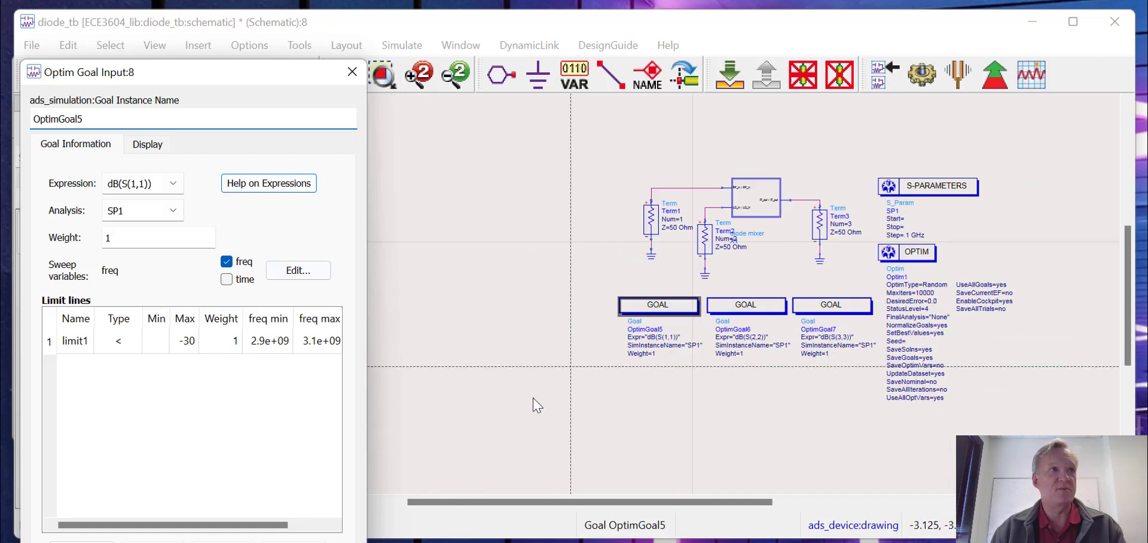
key("Escape")
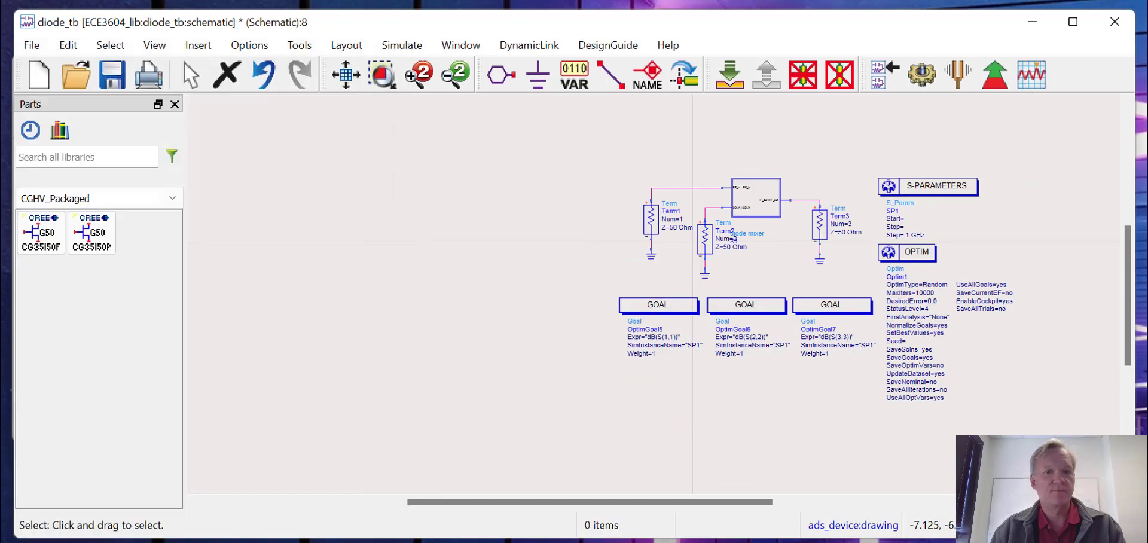
scroll(1078, 283, "up", 2)
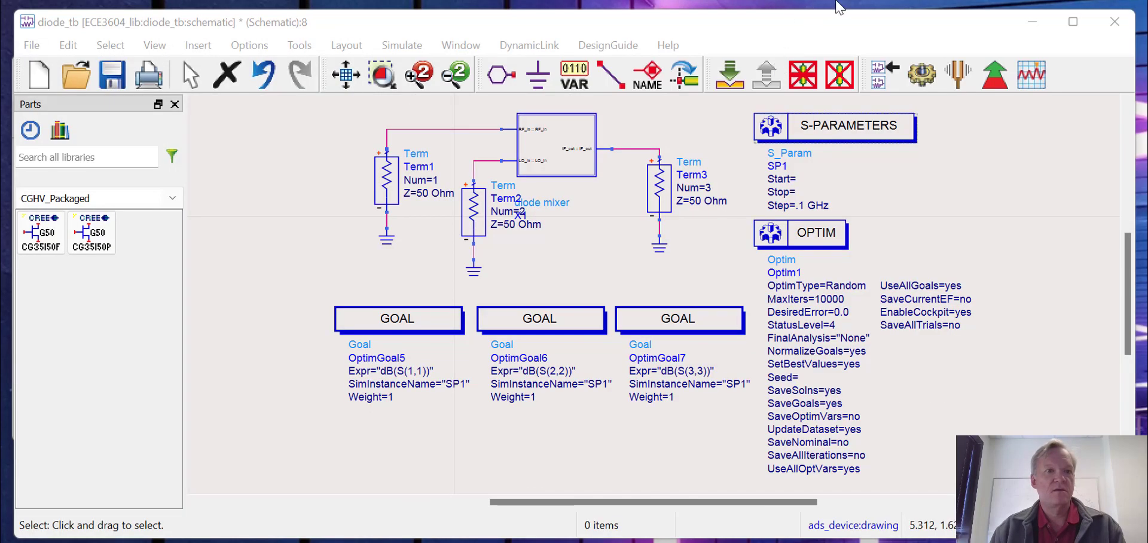
Run the optimisation and view the dB(S(1,1)), dB(S(2,2)), dB(S(3,3)) versus frequency plot
left_click(995, 74)
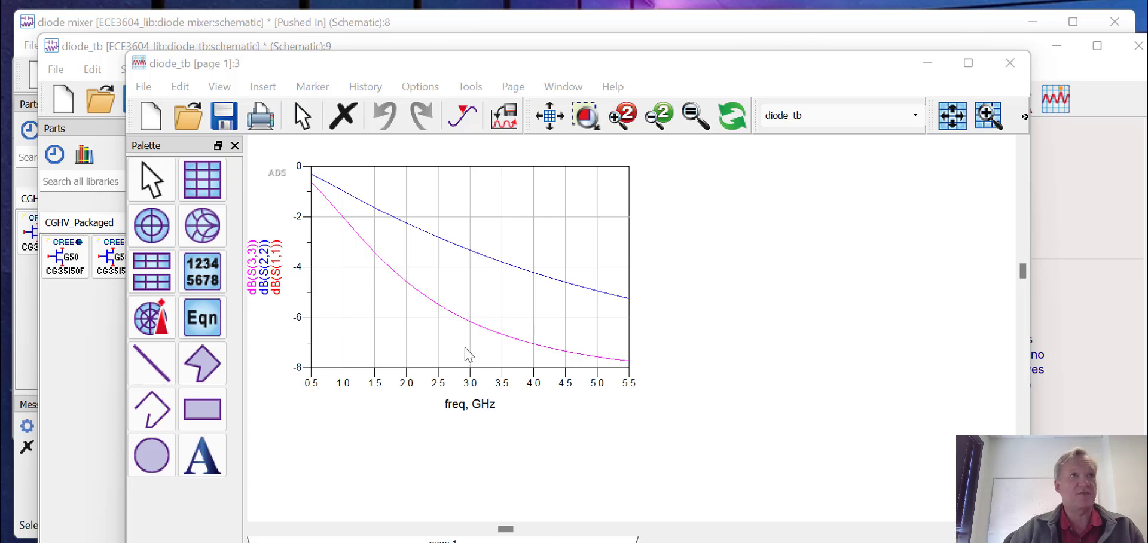
left_click(714, 293)
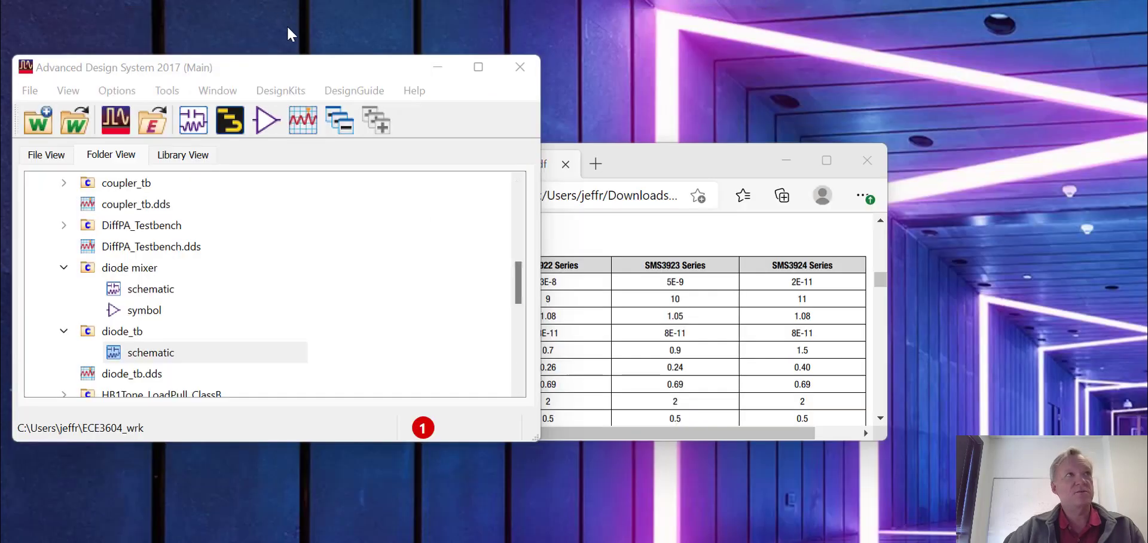
Create a new empty schematic cell, cell_8, from the main workspace
left_click(351, 95)
left_click(354, 93)
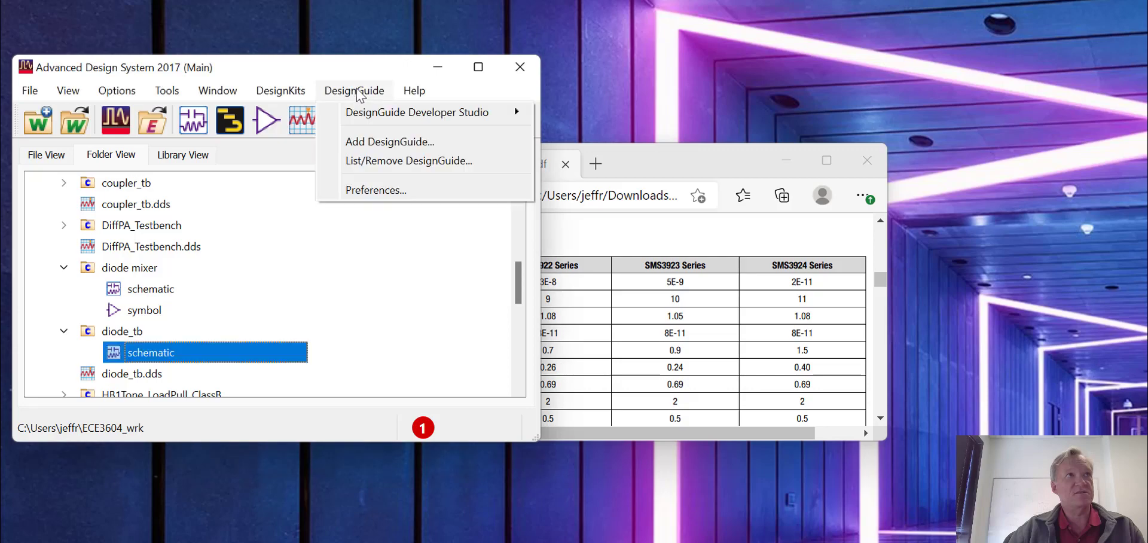
left_click(351, 88)
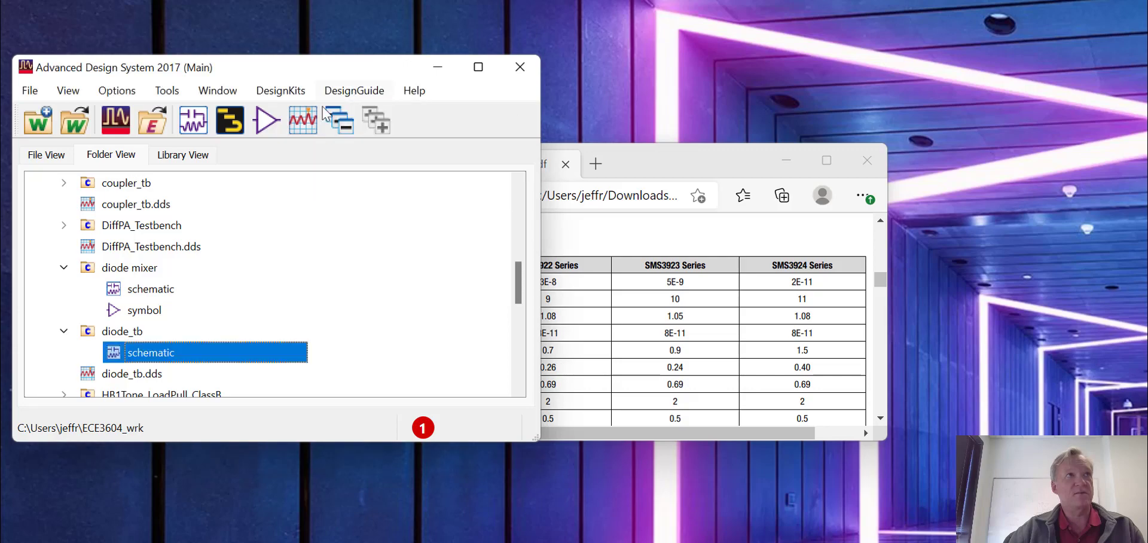
left_click(193, 120)
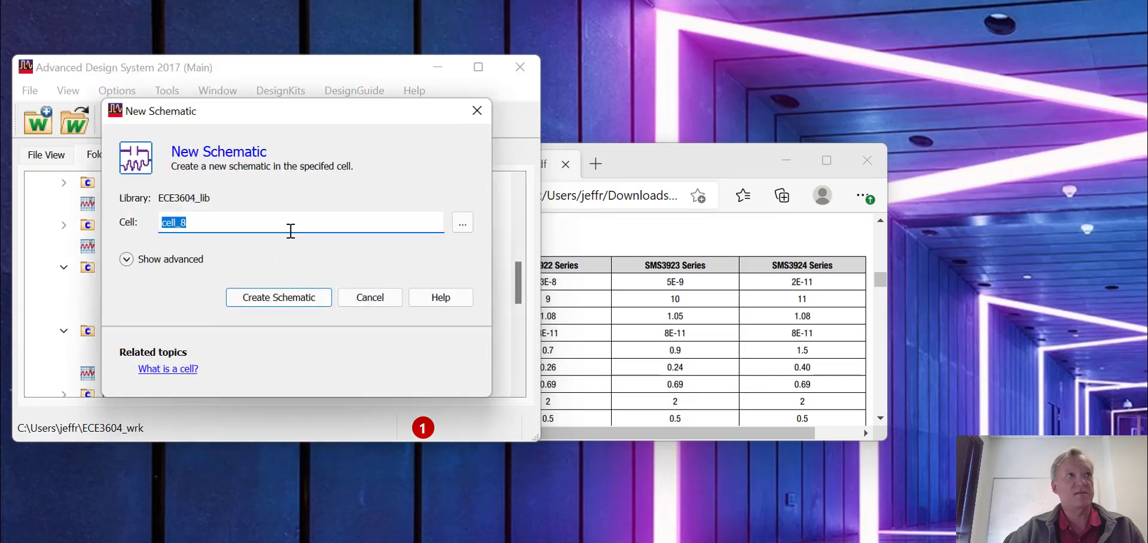
left_click(293, 301)
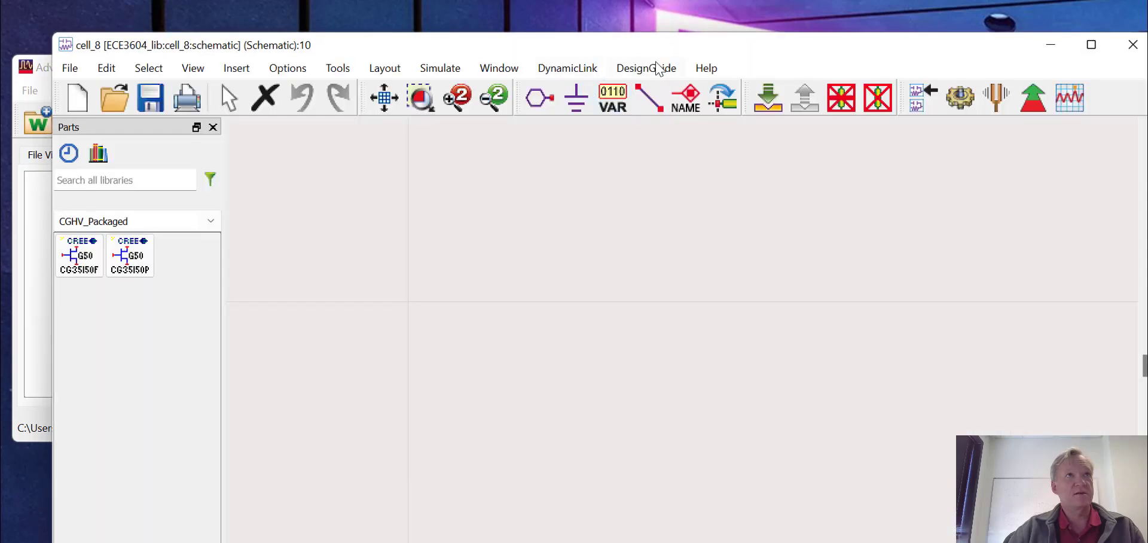
Open the Mixers design guide and expand Single-Ended Mixer Characterization
left_click(657, 68)
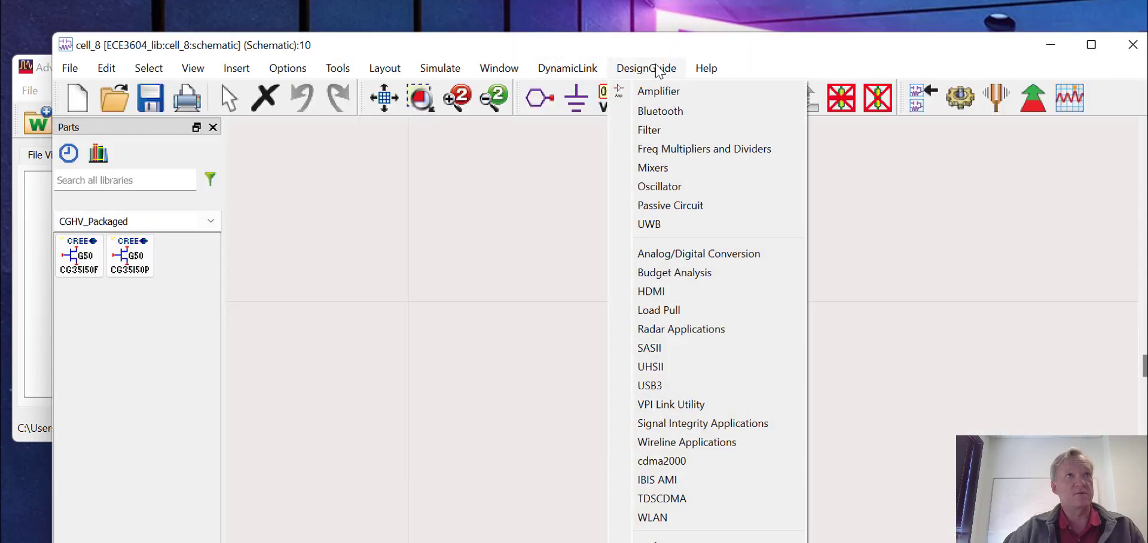
left_click(658, 168)
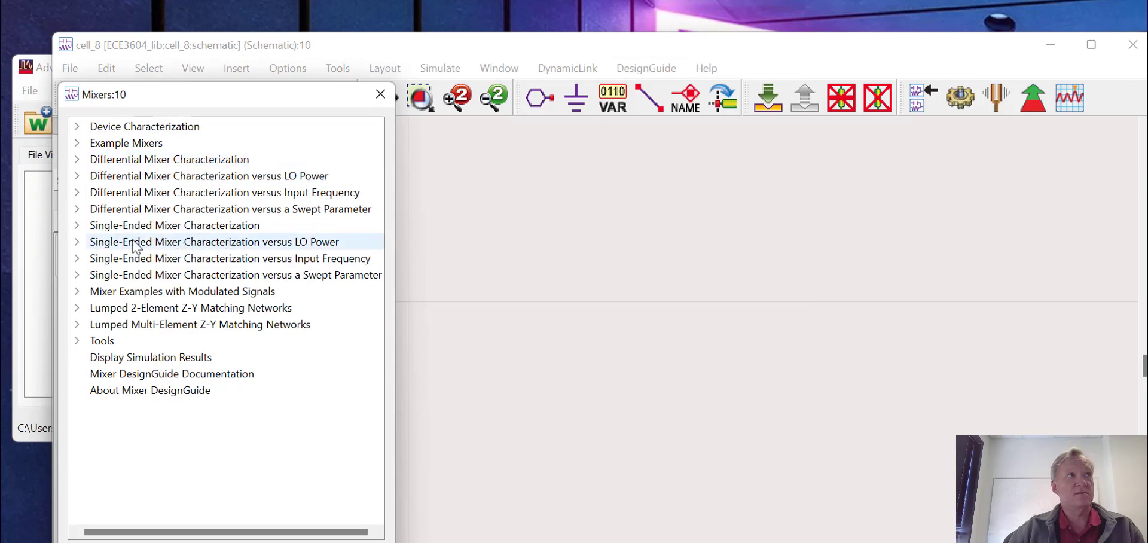
left_click(75, 227)
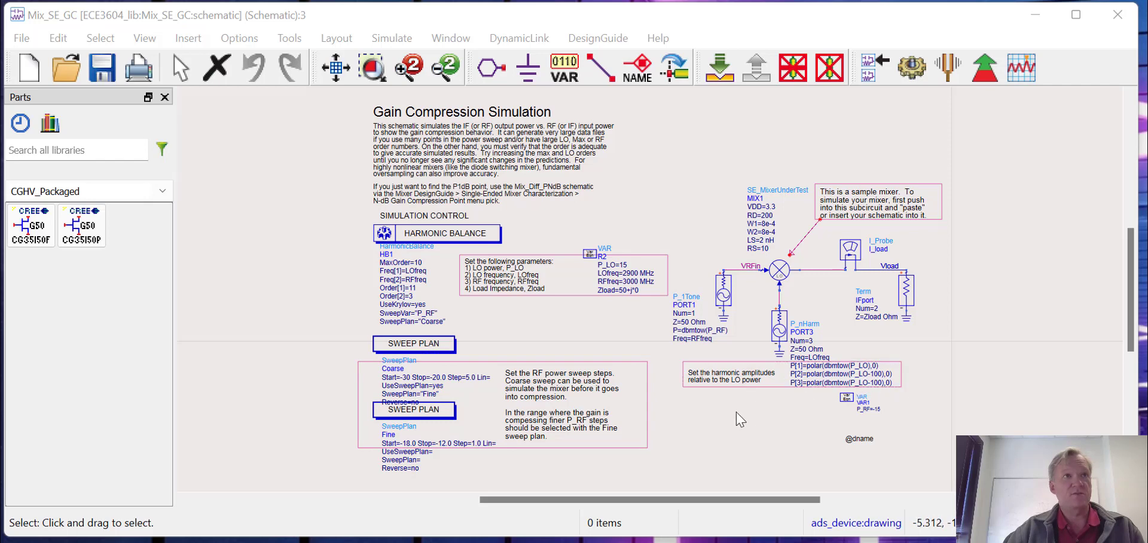
Select the MIX1 mixer-under-test symbol in the gain compression template
left_click(779, 274)
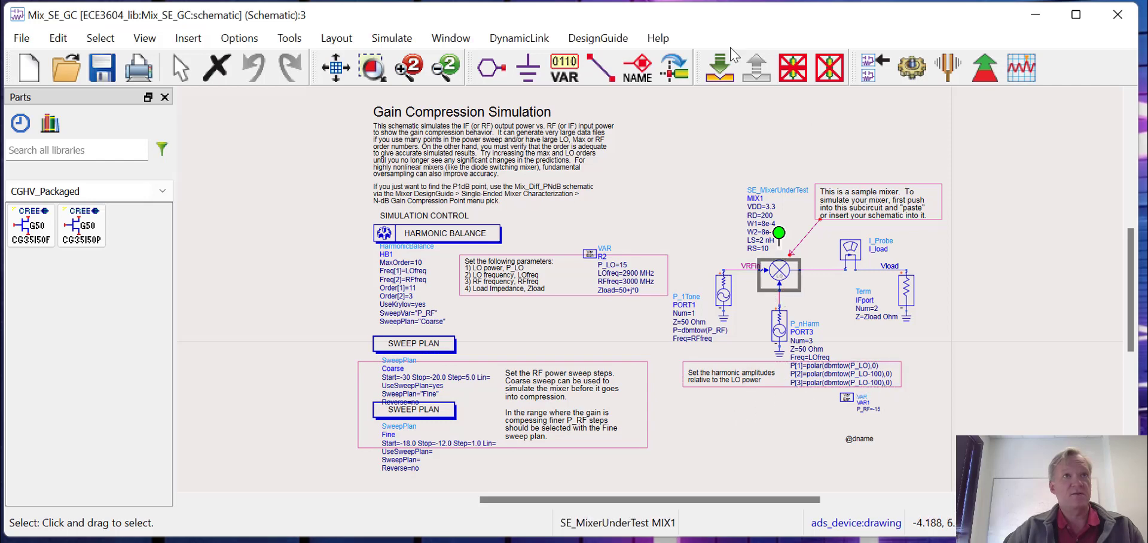
Push into the MIX1 subcircuit and delete the LO and input port wires to the coupler
left_click(721, 72)
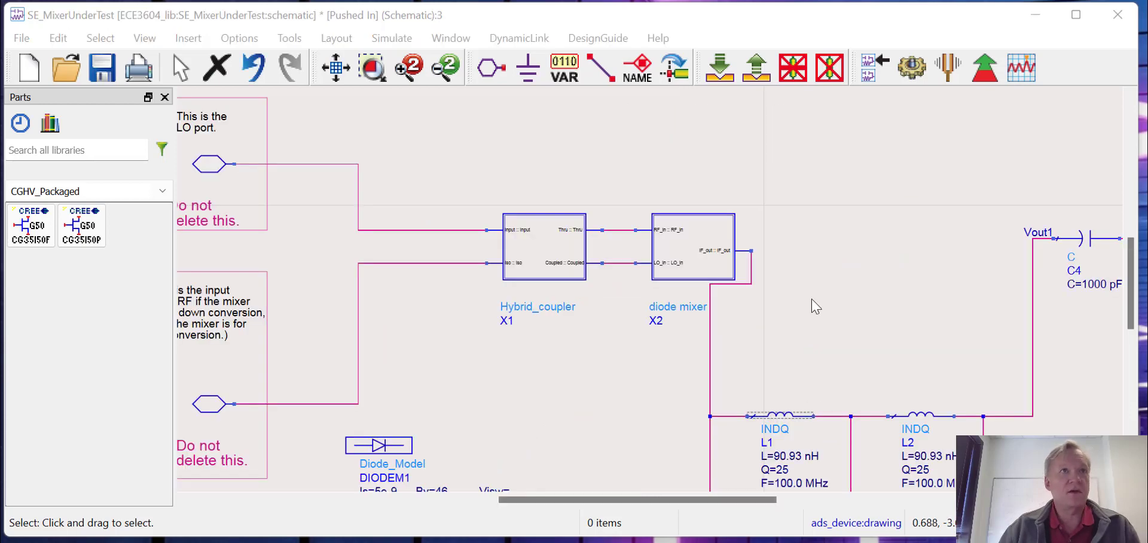
scroll(684, 351, "left", 2)
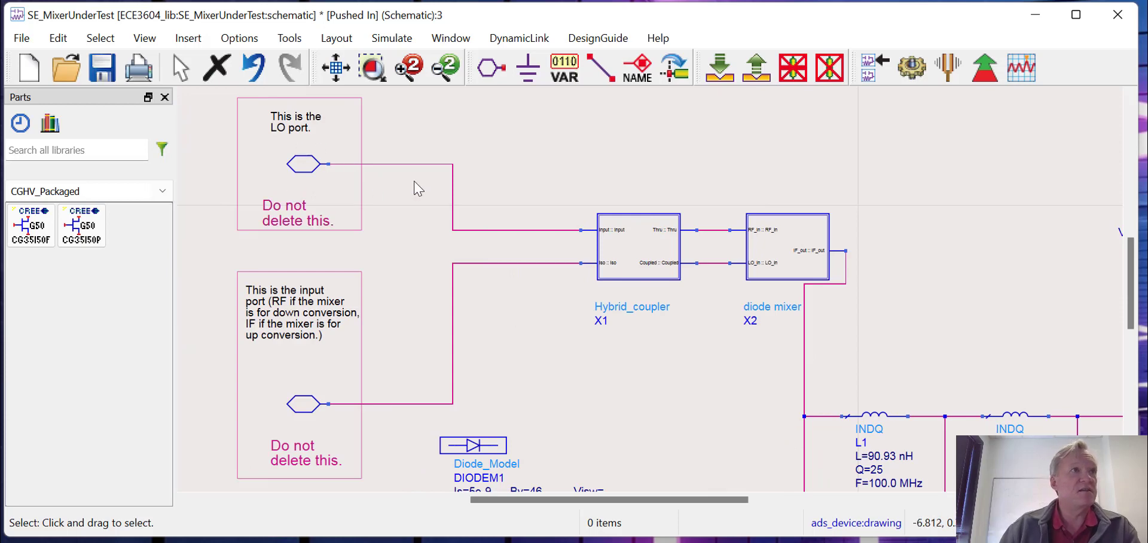
left_click(526, 238)
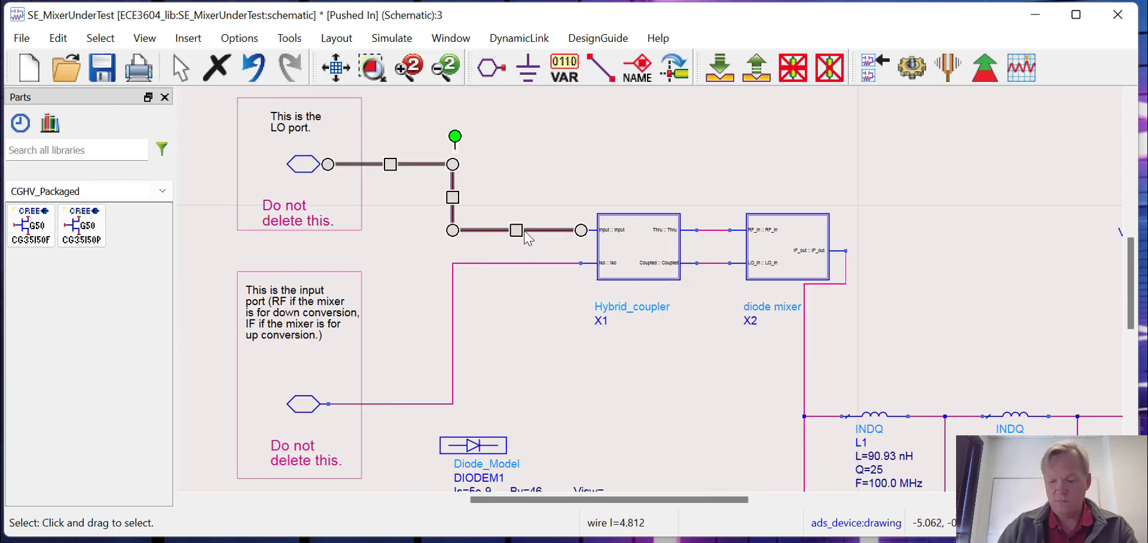
key("Delete")
left_click(530, 263)
key("Delete")
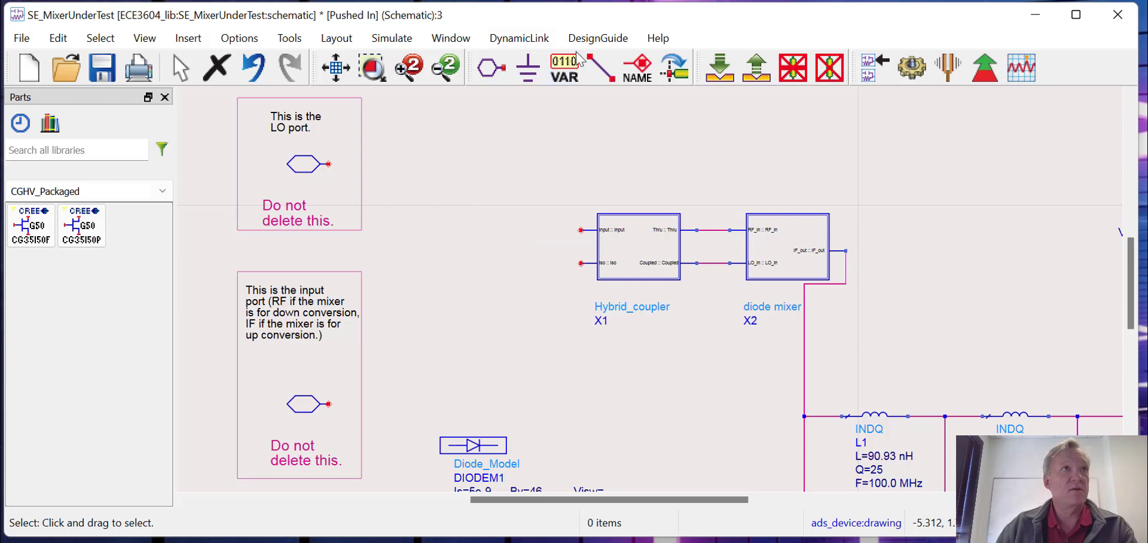
Wire the input port to the coupler's Input pin and the LO port to its Iso pin
left_click(593, 65)
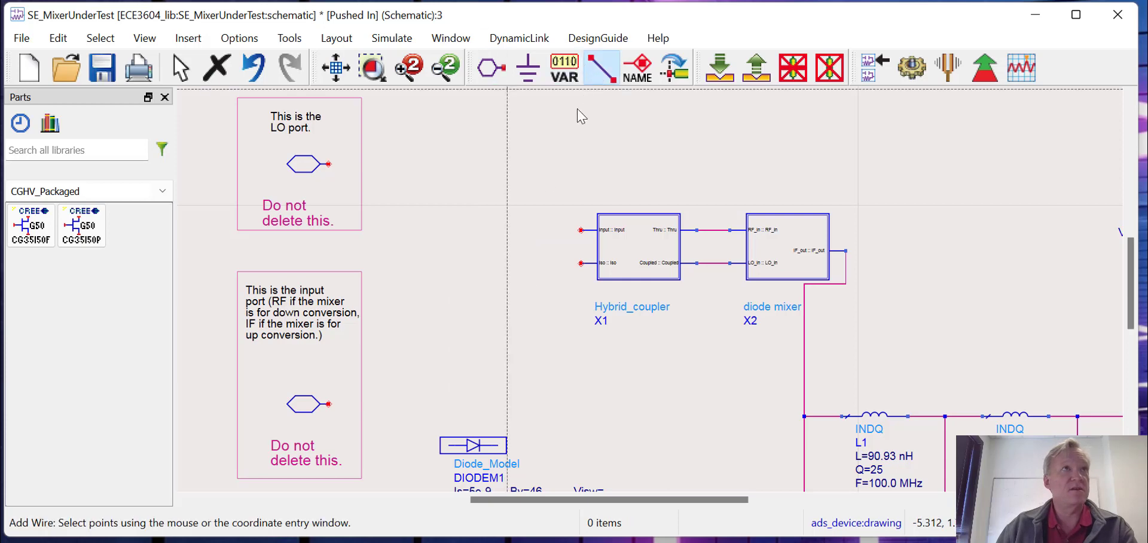
left_click(328, 405)
left_click(580, 229)
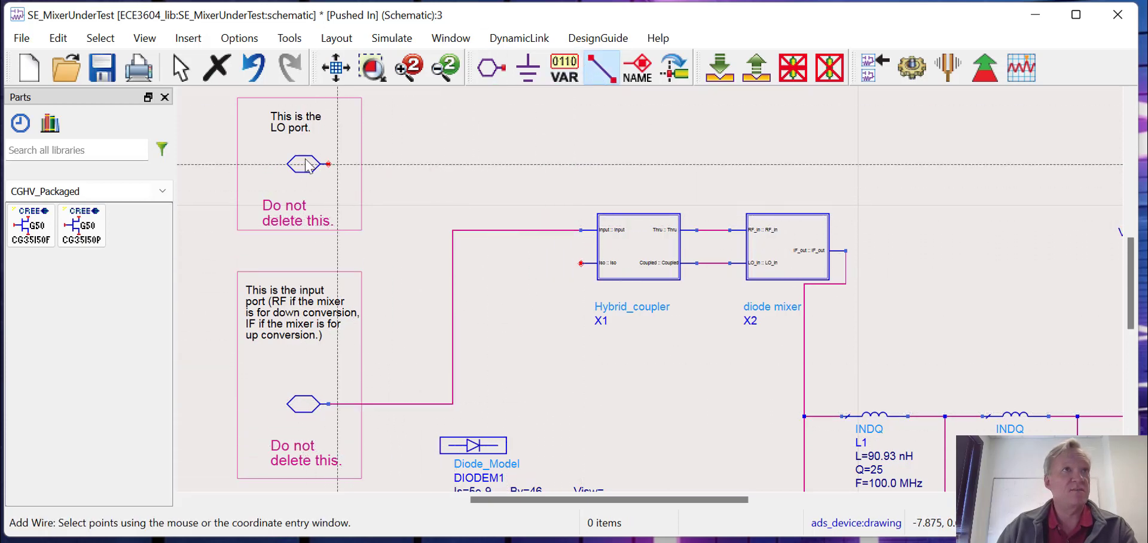
left_click(328, 164)
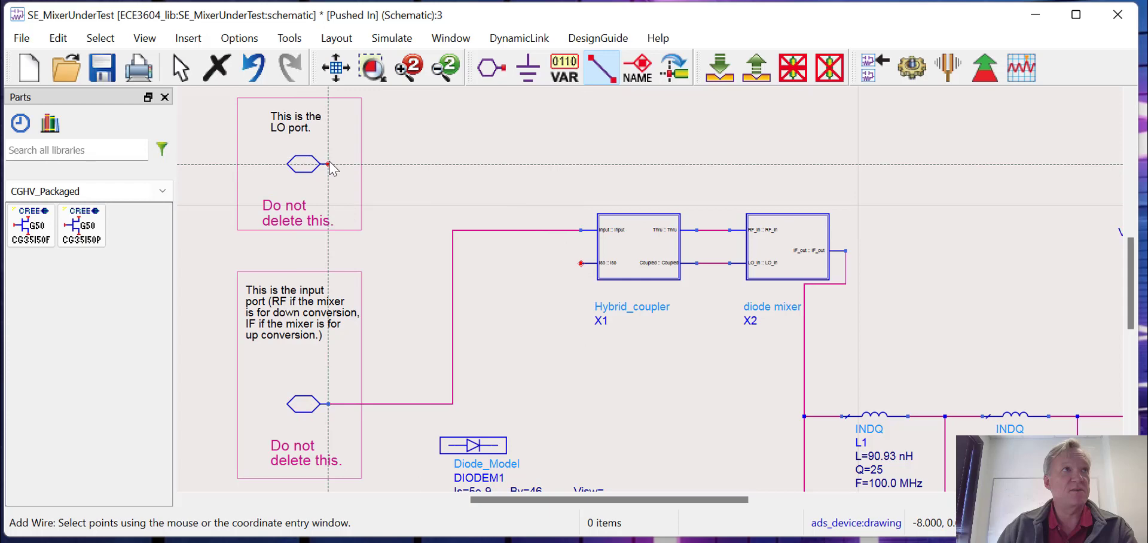
left_click(580, 263)
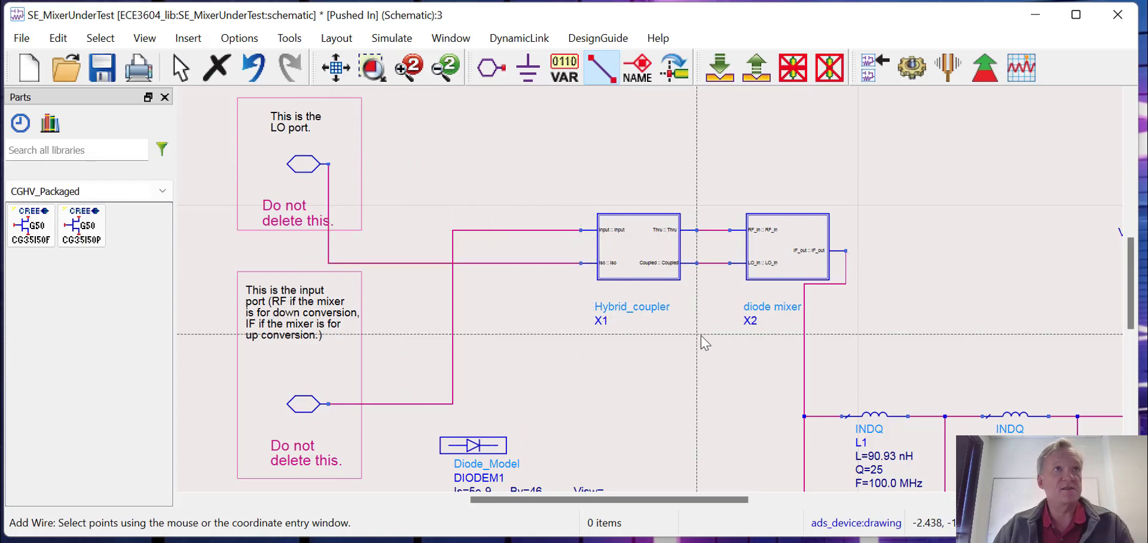
key("Escape")
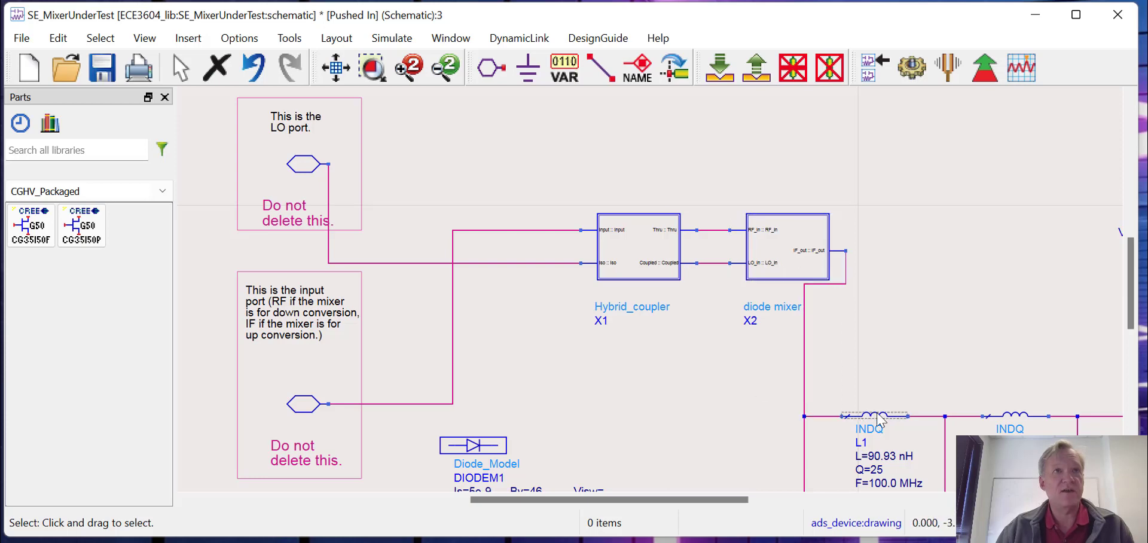
Look over the rewired subcircuit, then switch to the RF Tools LC filter design page
scroll(909, 361, "down", 3)
scroll(909, 361, "right", 3)
scroll(824, 383, "up", 1)
scroll(824, 382, "down", 2)
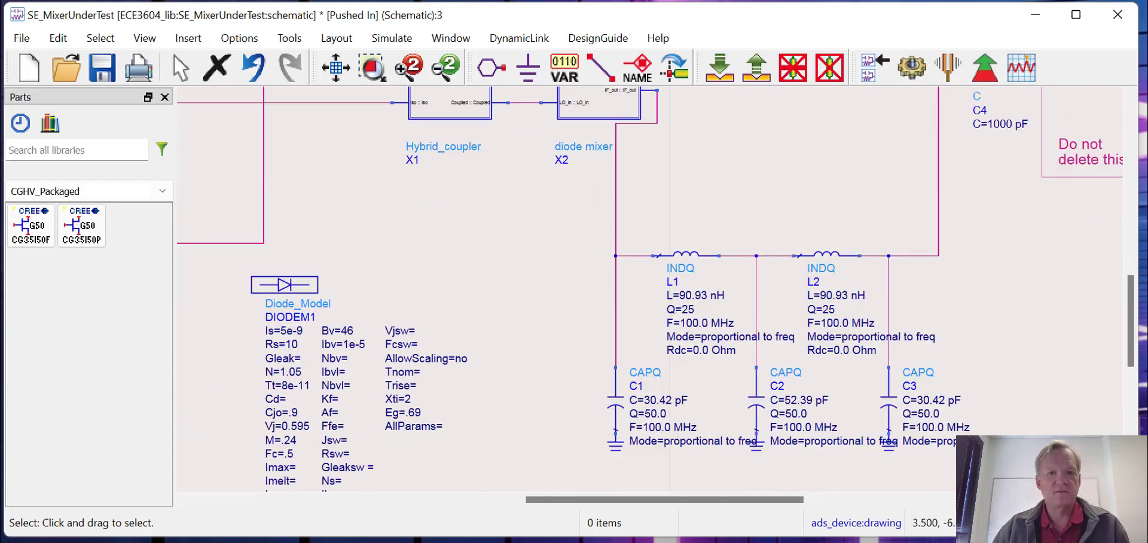
key("alt+Tab")
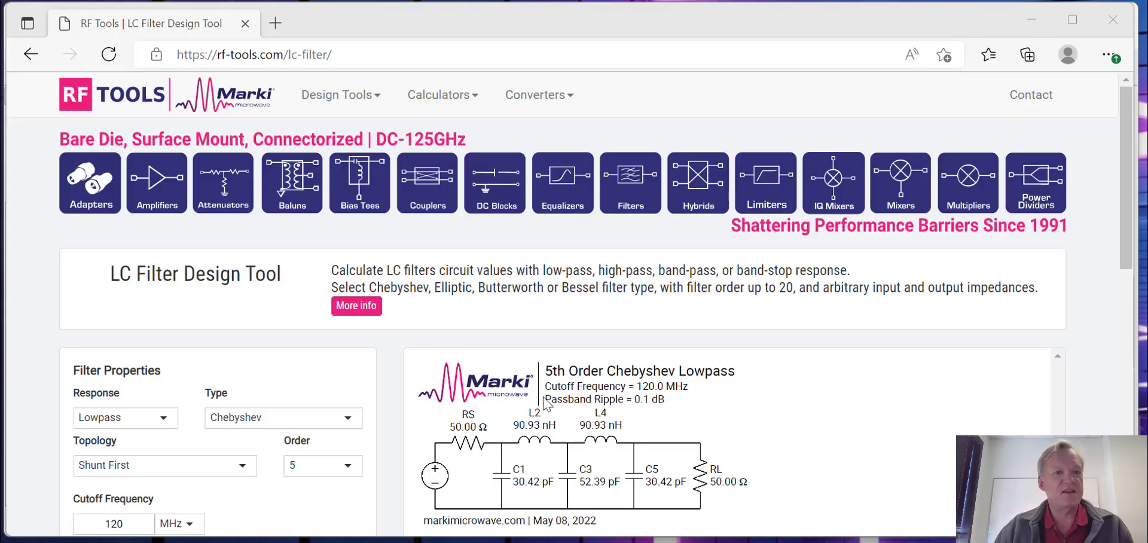
Set a 120 MHz cutoff and 0.10 dB ripple, then recompute the 5th-order Chebyshev lowpass
scroll(381, 394, "down", 1)
scroll(376, 392, "down", 2)
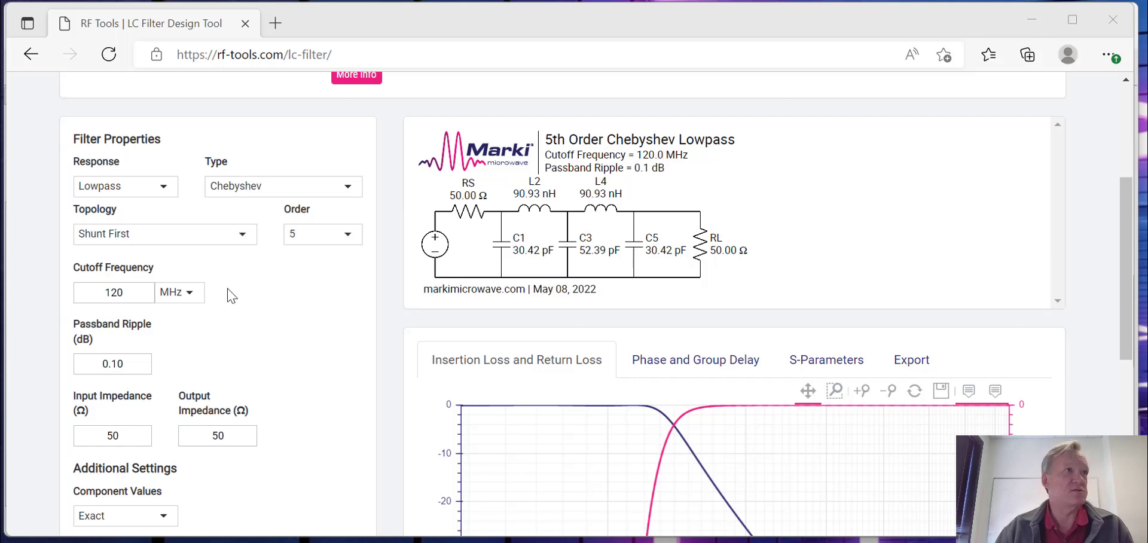
left_click(137, 289)
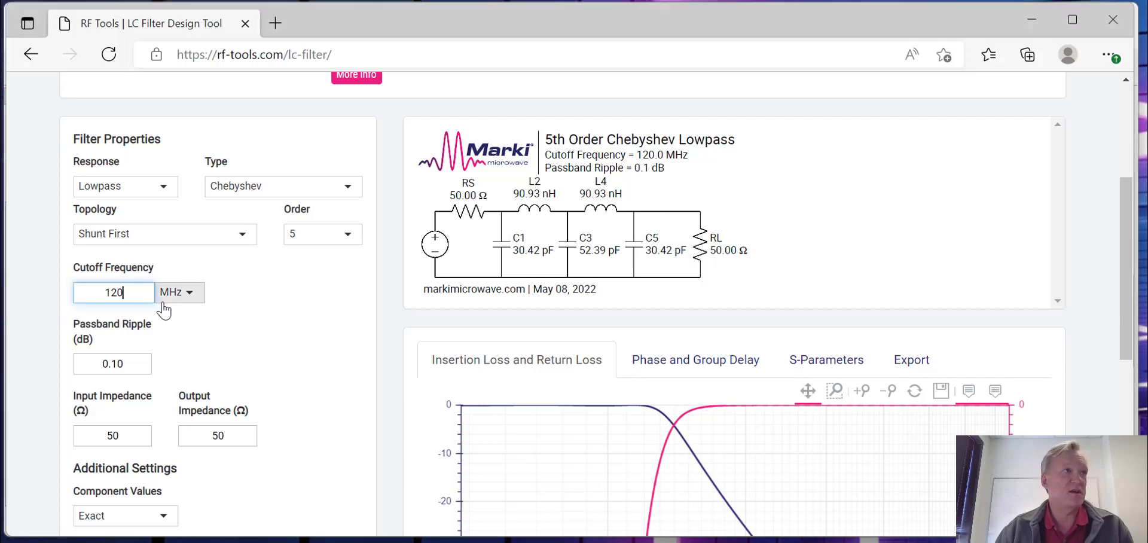
left_click(135, 365)
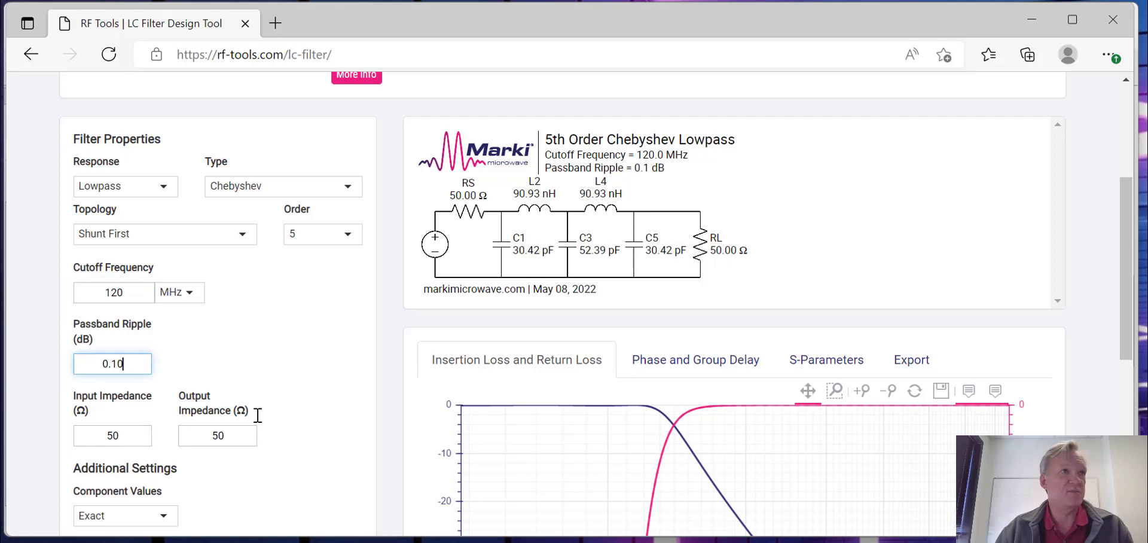
scroll(325, 328, "down", 3)
left_click(88, 398)
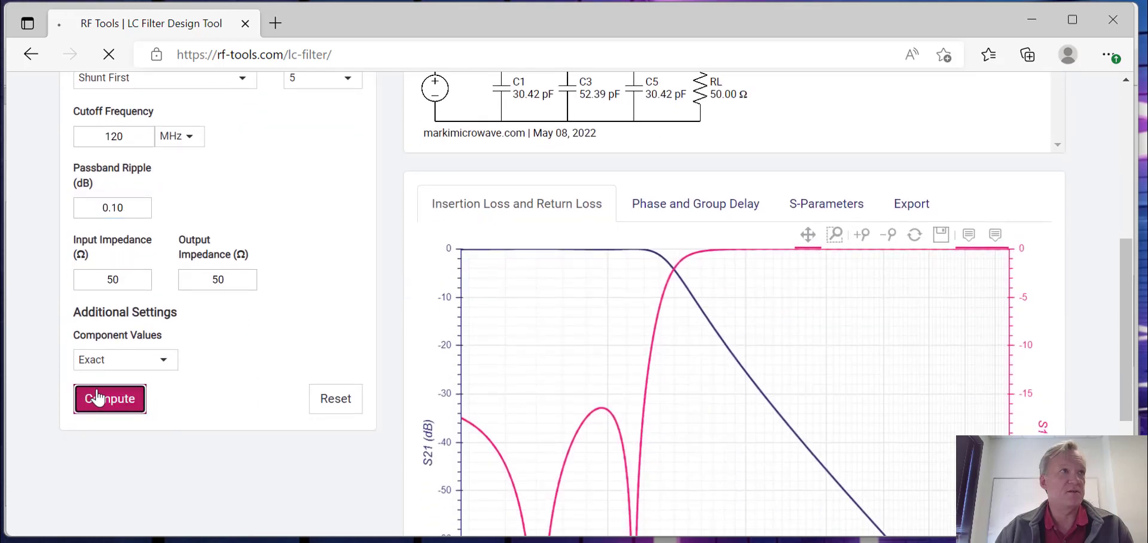
Read the resulting 30.42, 52.39 and 30.42 pF shunt capacitor values between 50 Ω terminations
scroll(642, 389, "down", 5)
scroll(642, 390, "down", 2)
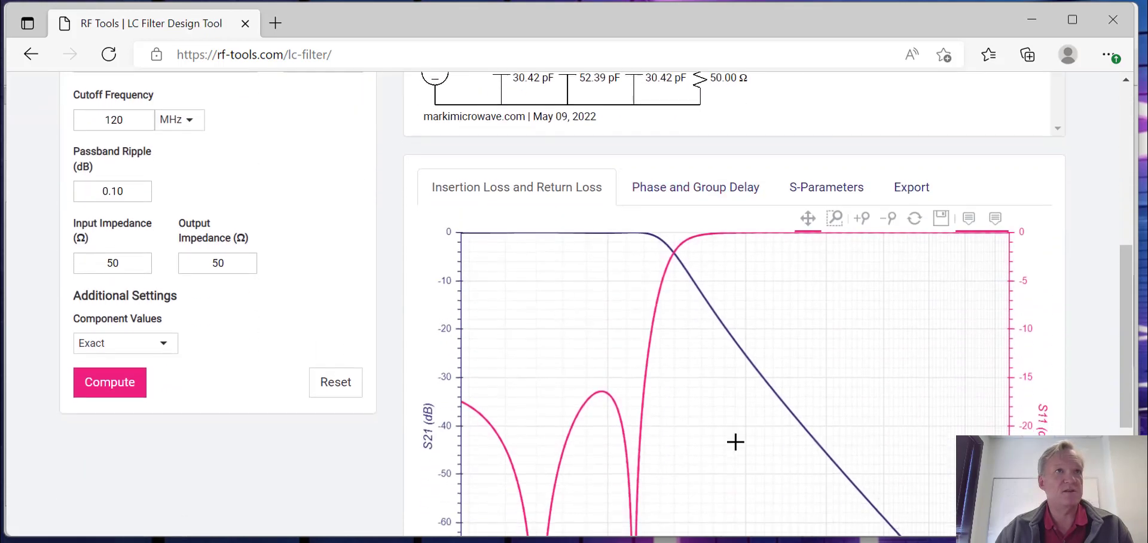
scroll(735, 441, "down", 2)
scroll(735, 441, "up", 2)
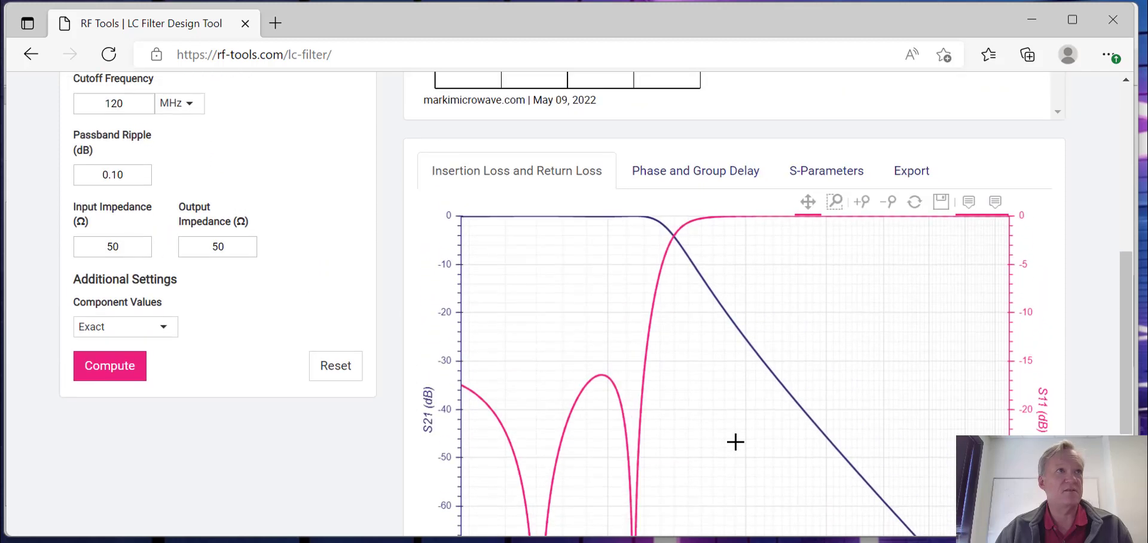
scroll(735, 441, "up", 1)
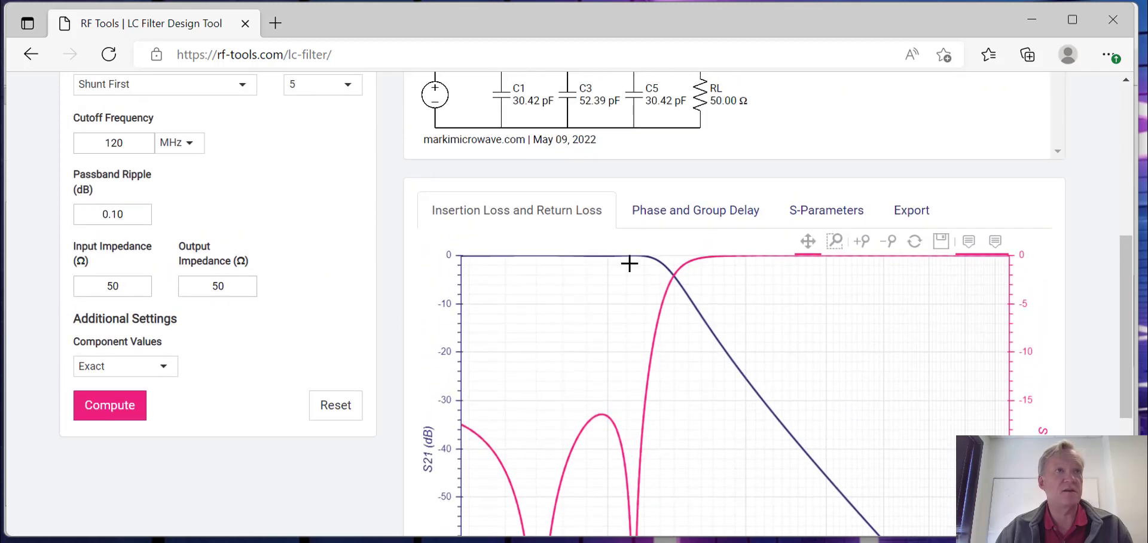
mouse_move(742, 369)
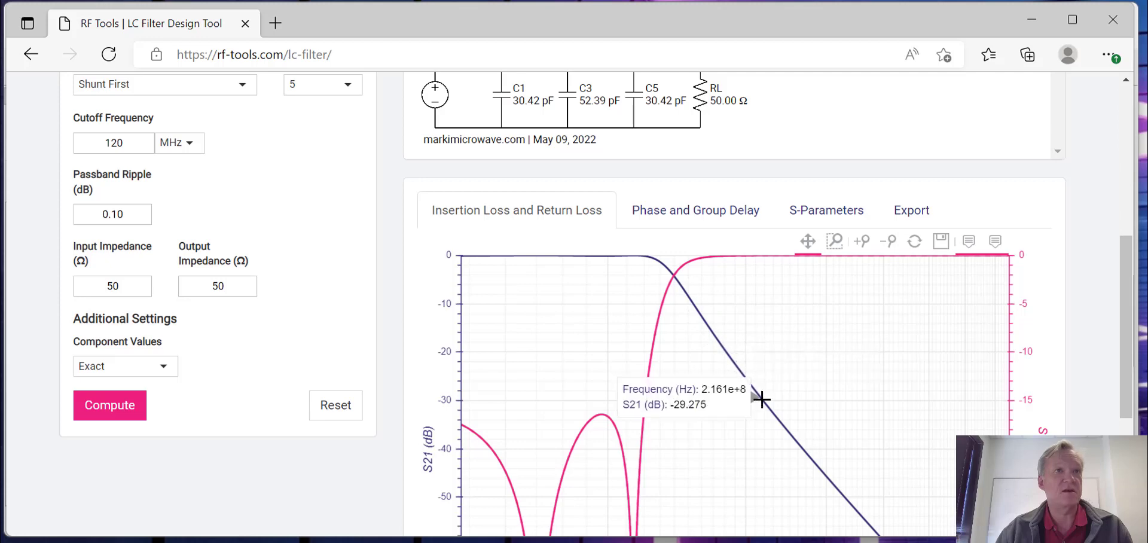
mouse_move(642, 422)
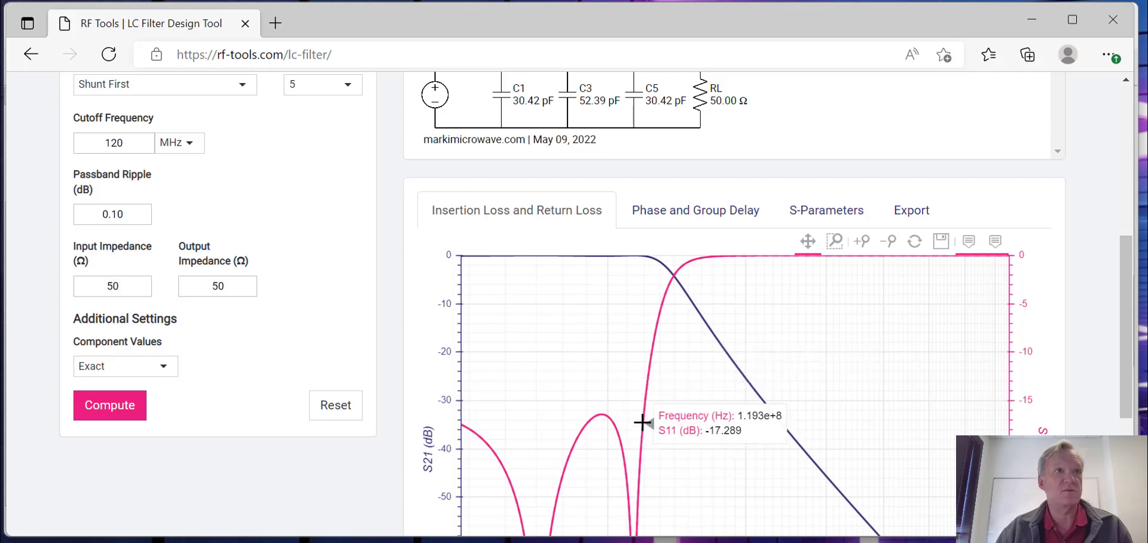
scroll(558, 269, "up", 3)
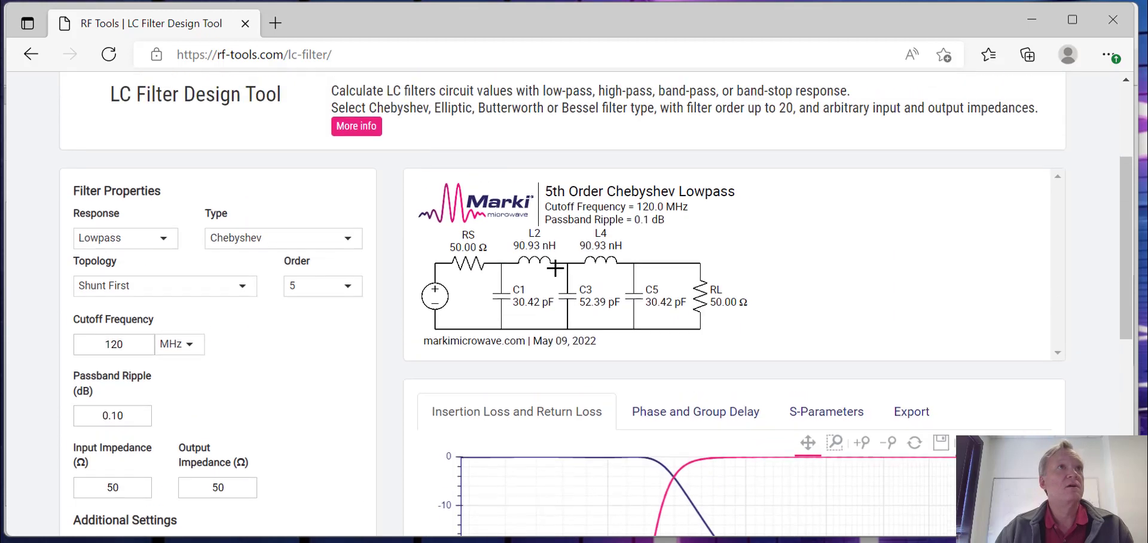
Bring the SE_MixerUnderTest schematic back in front and scroll to its IF filter and output port
double_click(1028, 30)
left_click(1028, 31)
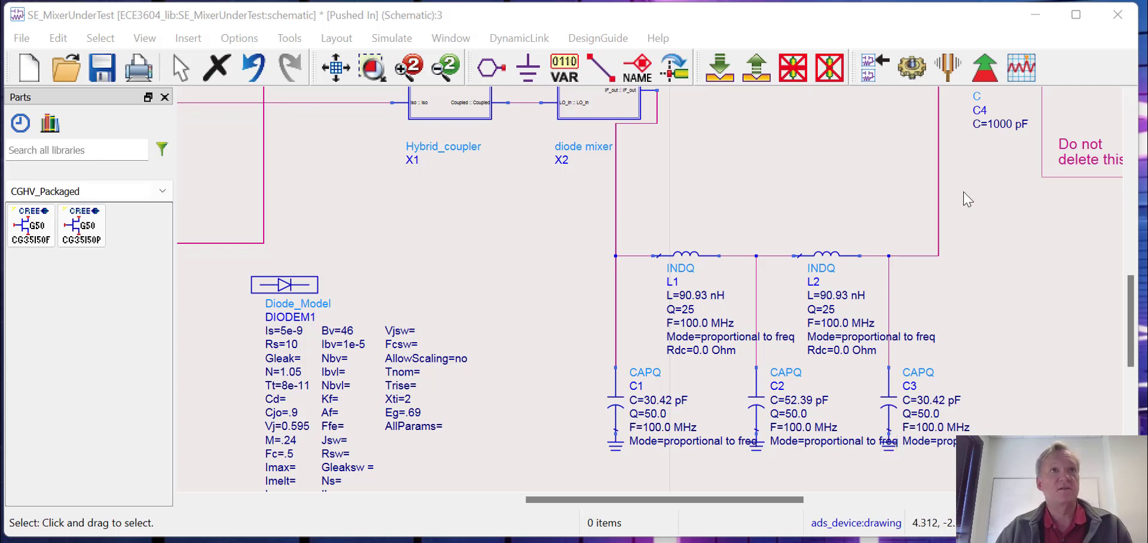
scroll(987, 225, "up", 4)
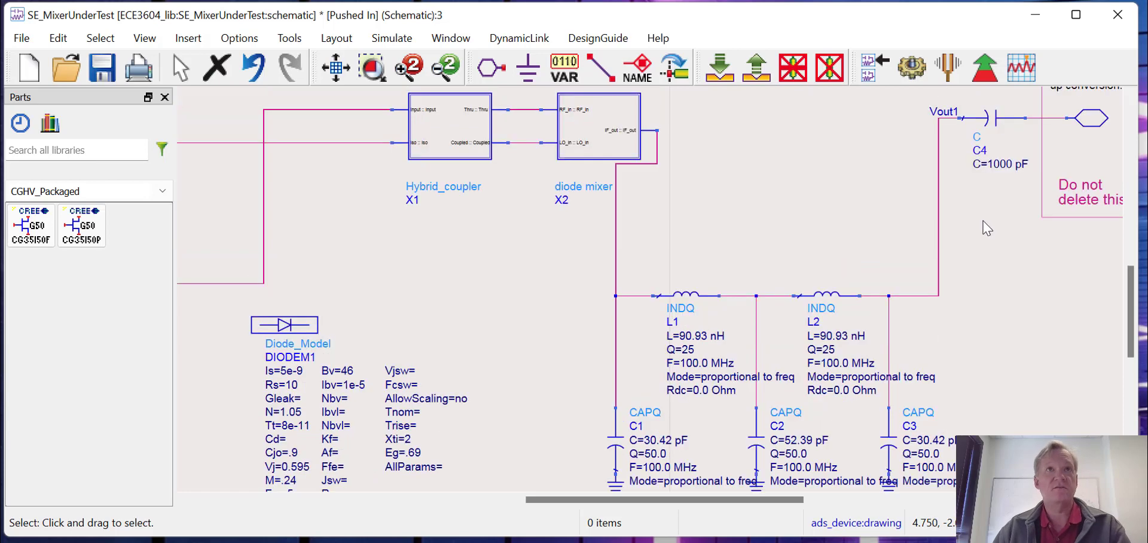
scroll(983, 227, "right", 3)
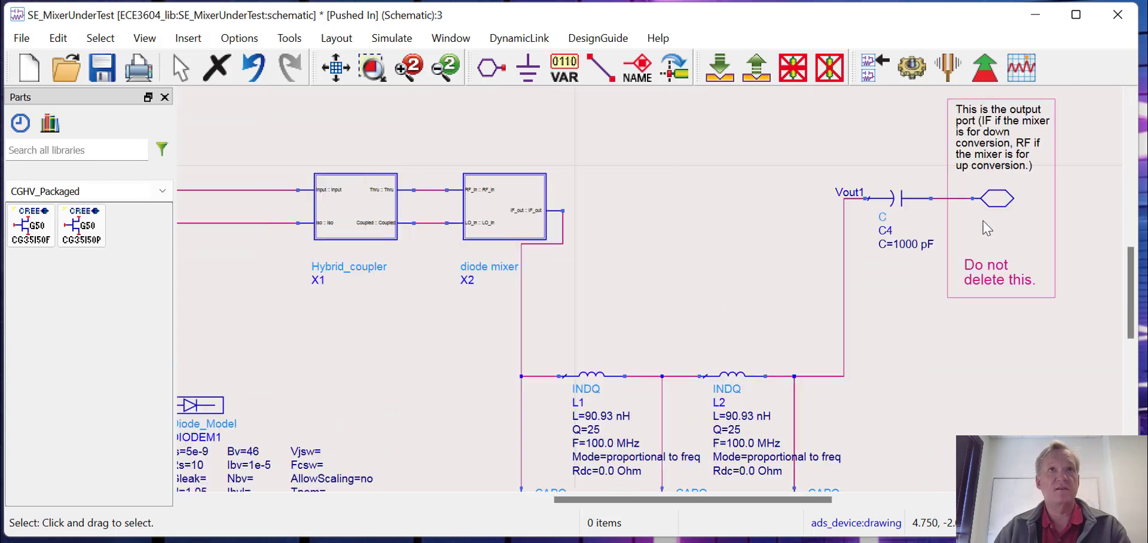
Return to the Mix_SE_GC schematic and open HB1, reviewing its mixing order and power sweep settings
left_click(756, 68)
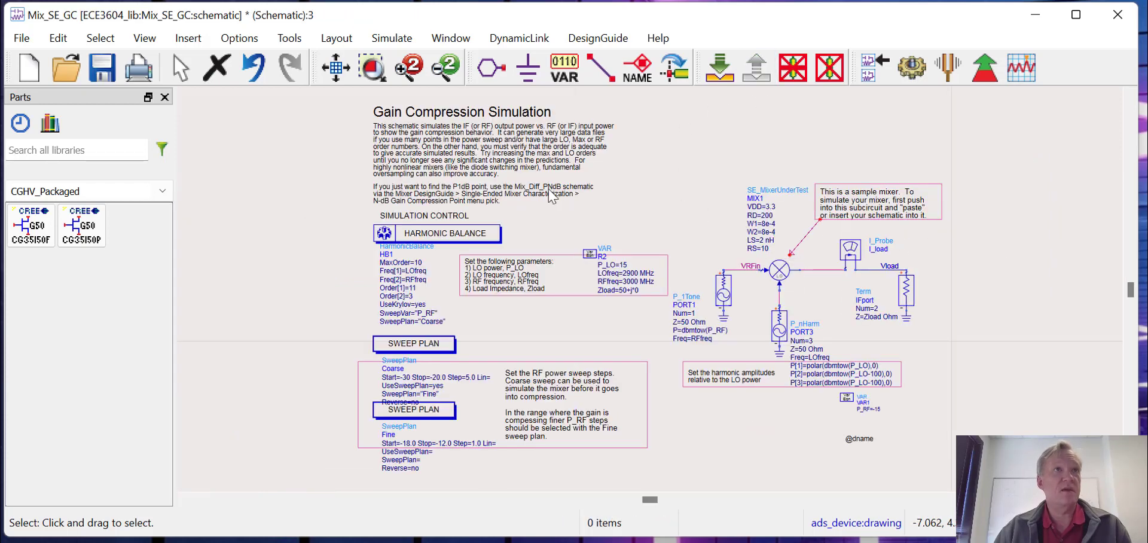
double_click(415, 238)
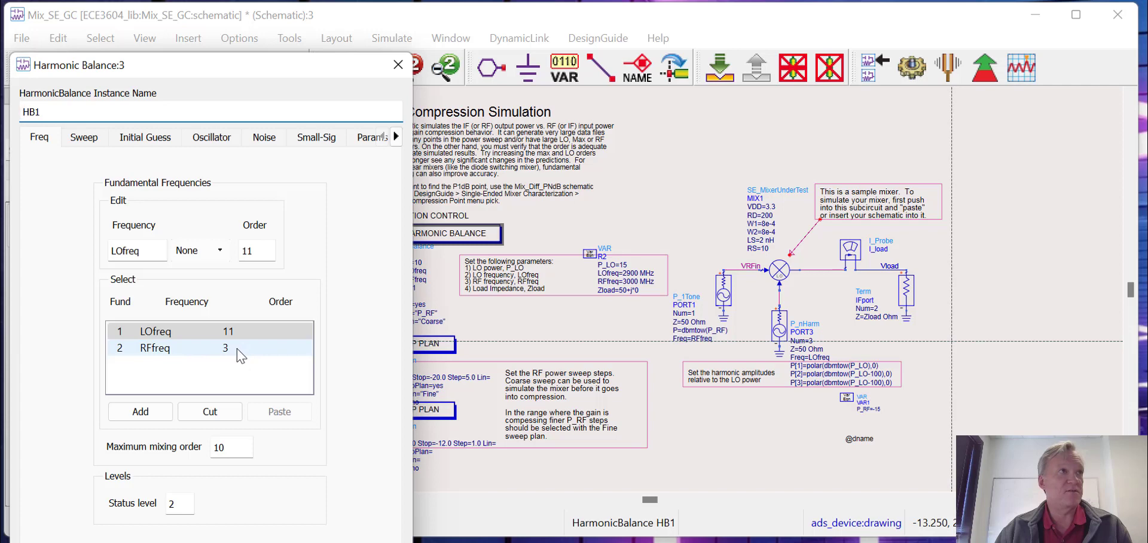
left_click(224, 447)
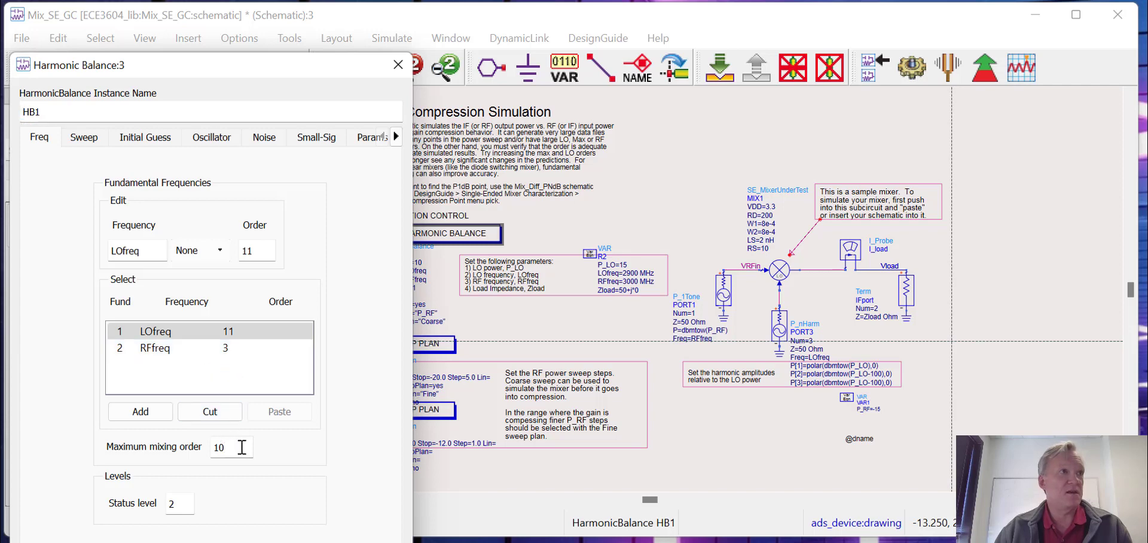
left_click(84, 137)
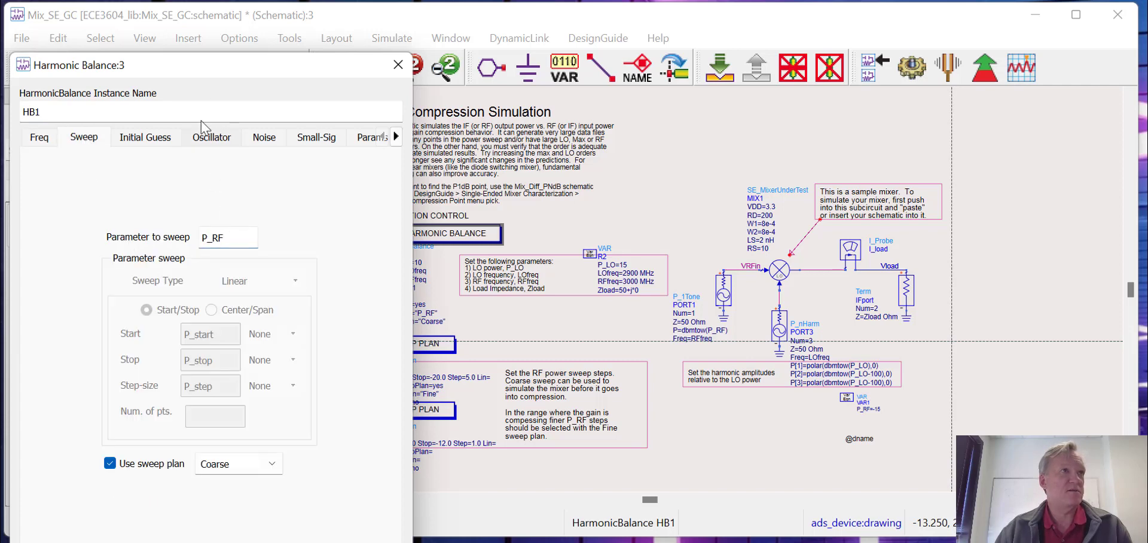
left_click_drag(211, 66, 1143, 61)
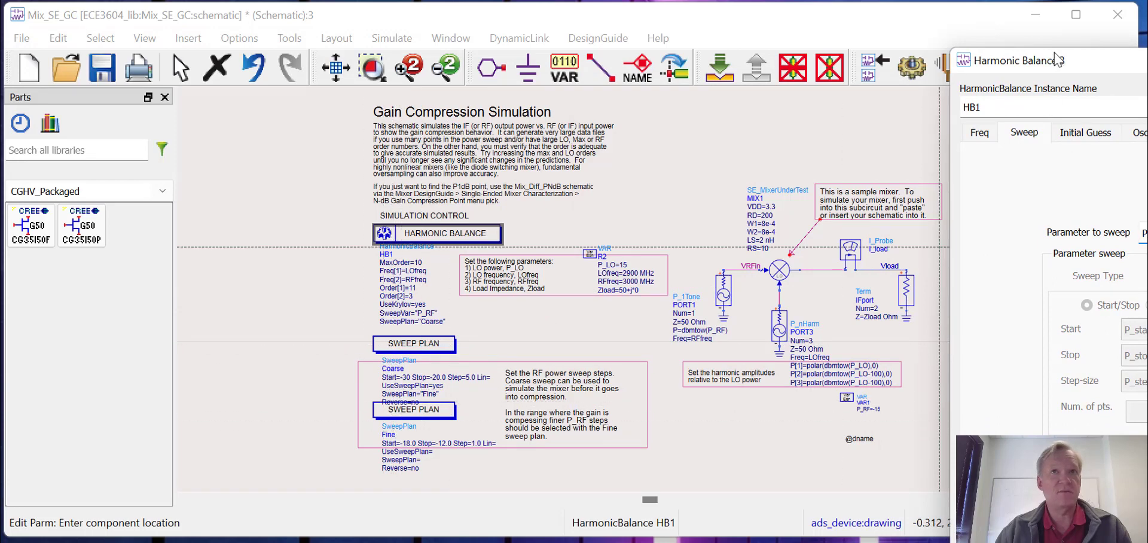
left_click_drag(1079, 66, 637, 40)
Review HB1's initial guess, oscillator, noise, small-signal and parameter pages, ending on the Solver page
left_click(658, 113)
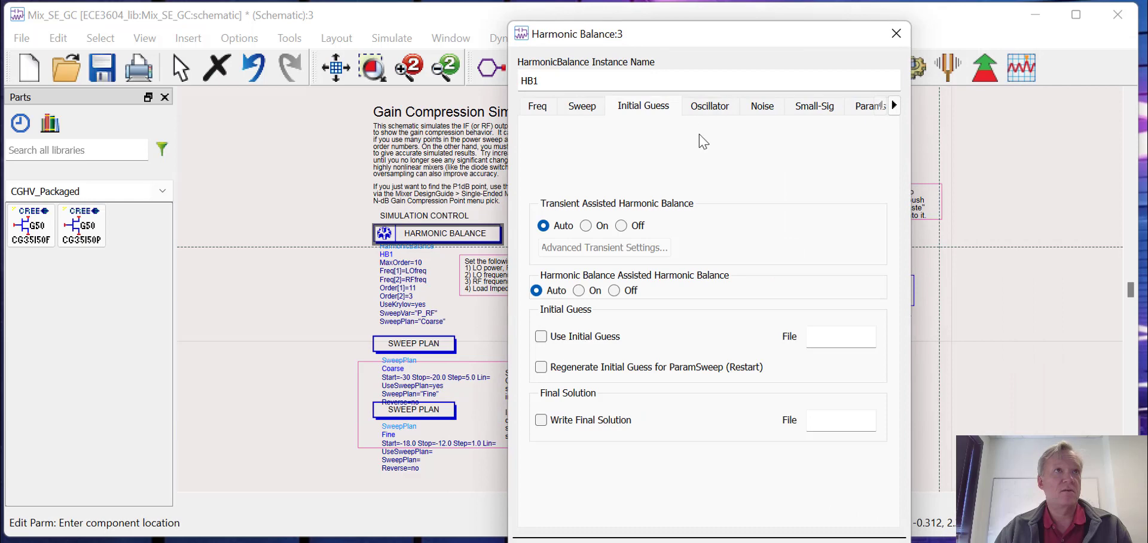
left_click(727, 104)
left_click(759, 111)
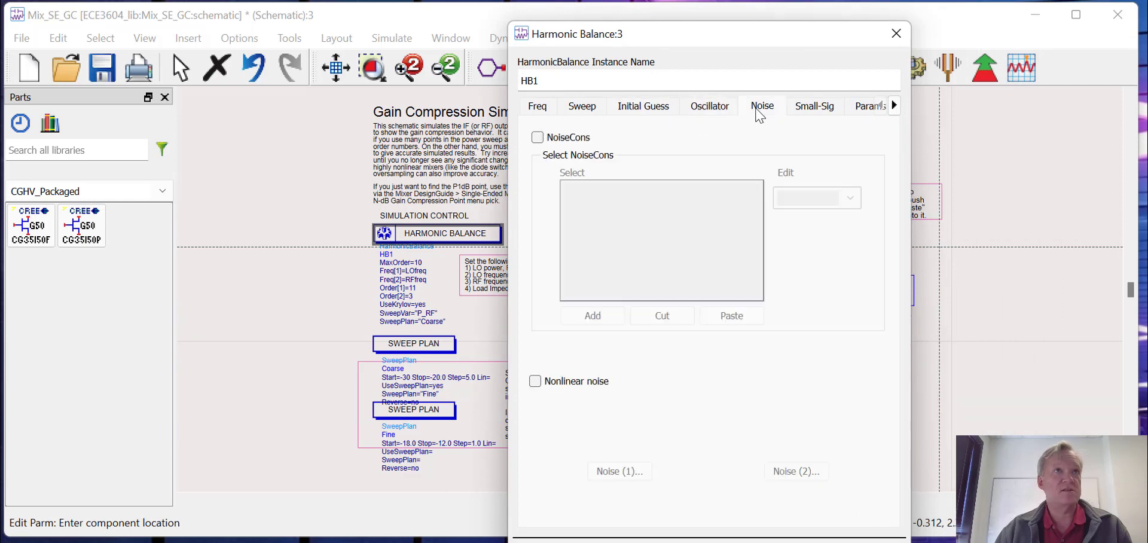
left_click(804, 112)
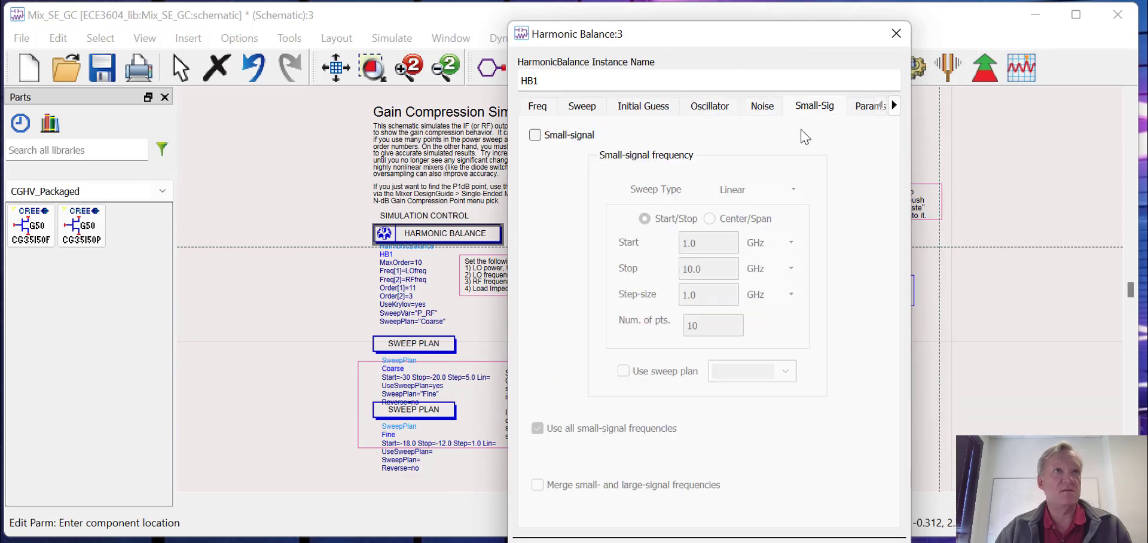
left_click(854, 111)
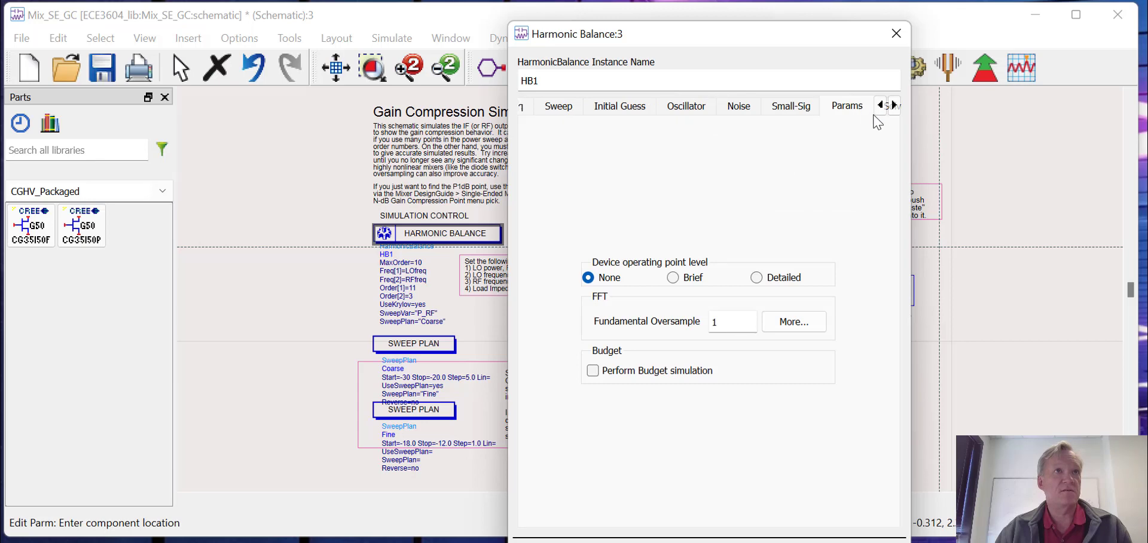
left_click(894, 105)
left_click(843, 112)
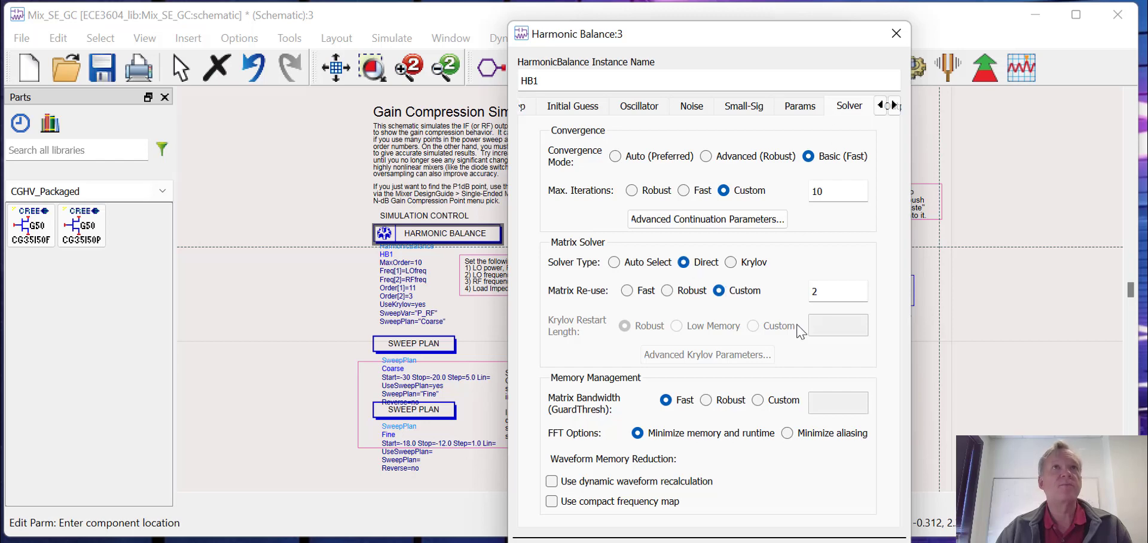
Apply the Direct solver setting, save Mix_SE_GC, and run the gain compression simulation
key("Return")
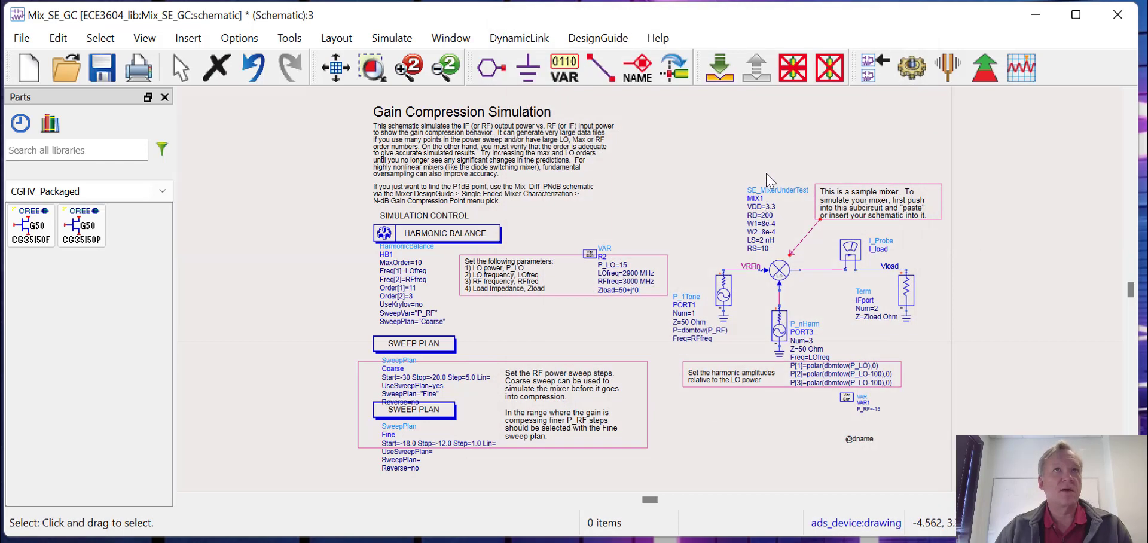
left_click(116, 70)
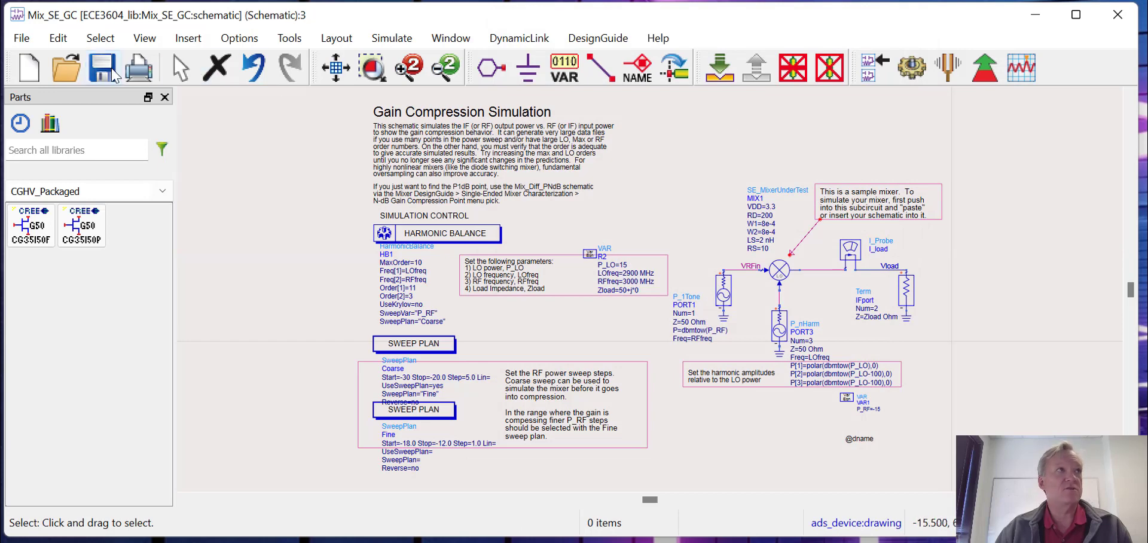
left_click(908, 71)
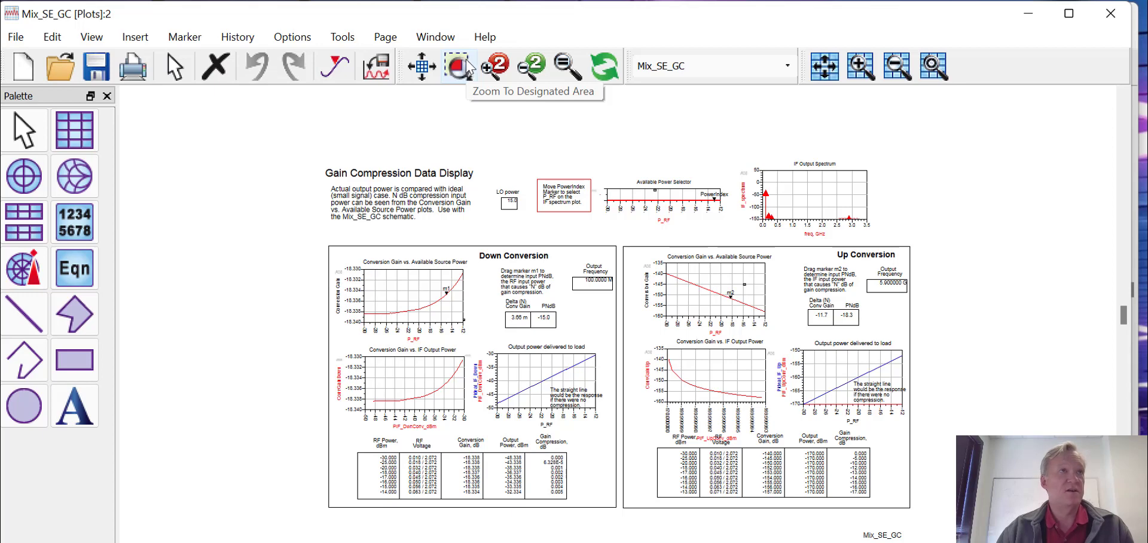
Zoom the data display onto the Down and Up Conversion plots, showing marker m1 at -15.0 dBm
left_click(469, 69)
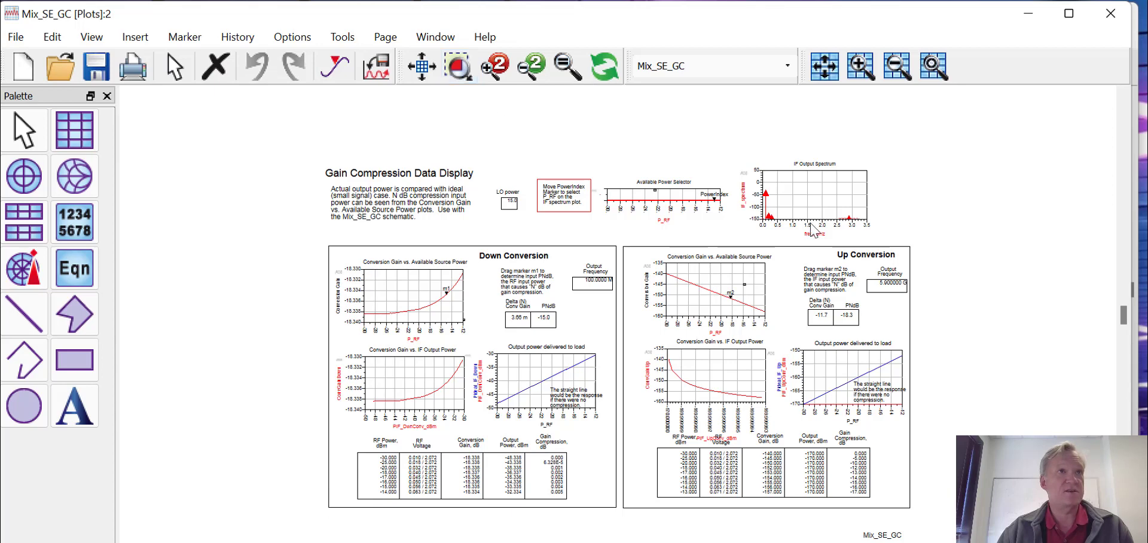
left_click(456, 72)
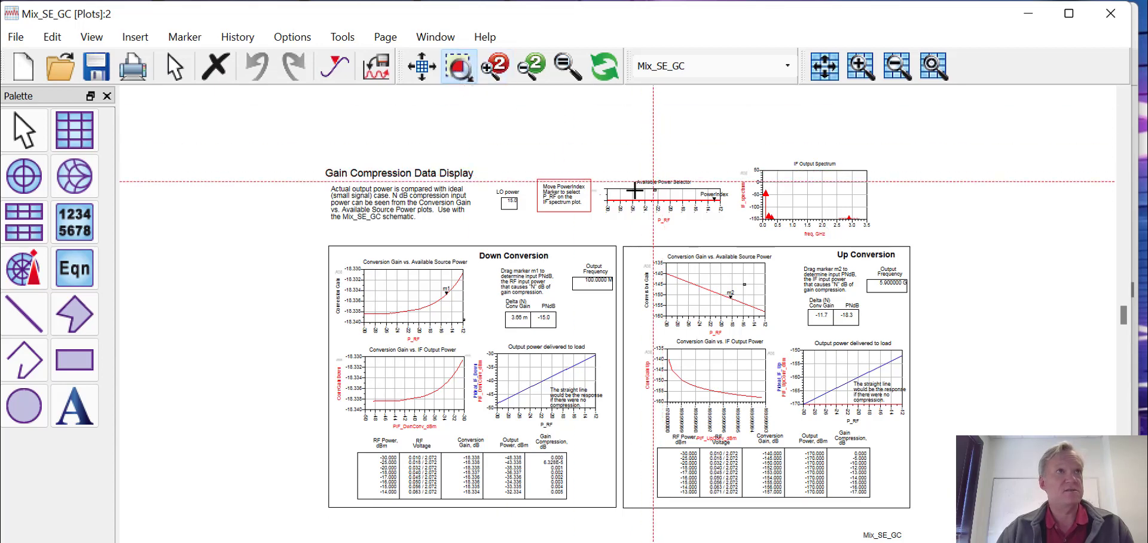
left_click_drag(328, 230, 626, 380)
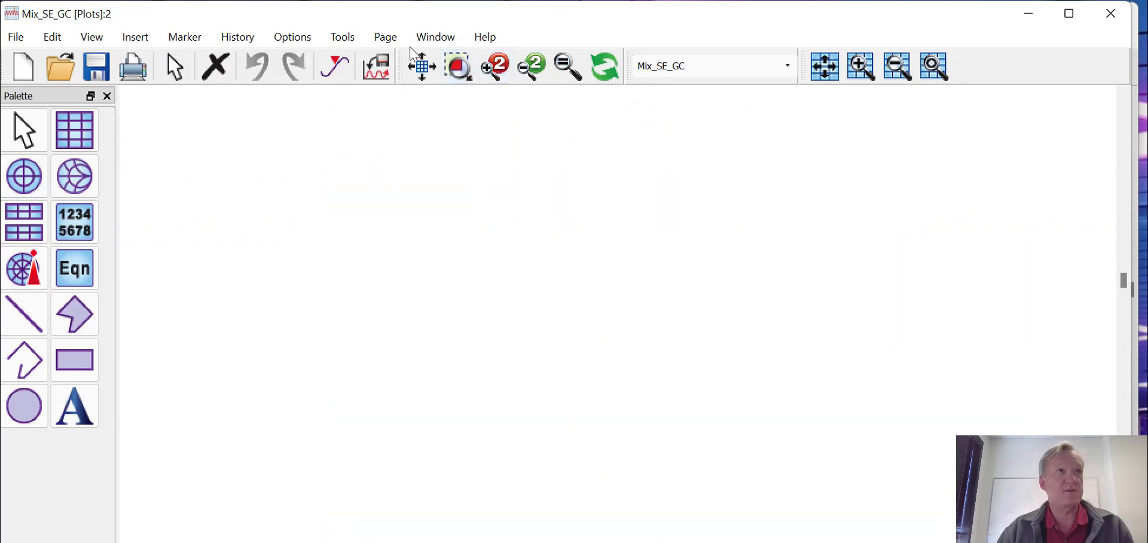
left_click(567, 66)
left_click(458, 66)
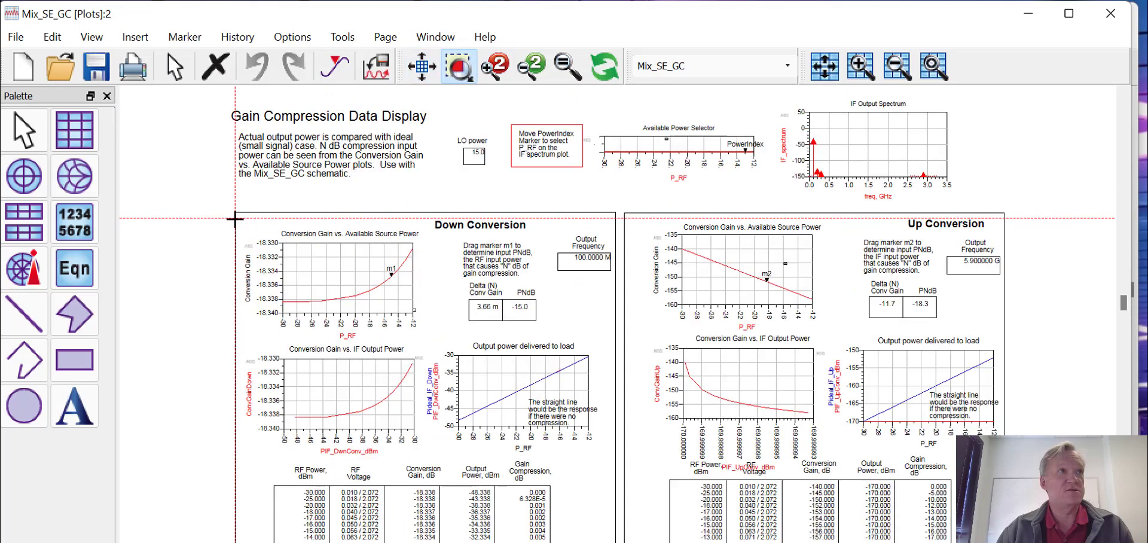
left_click_drag(230, 217, 684, 371)
left_click(456, 69)
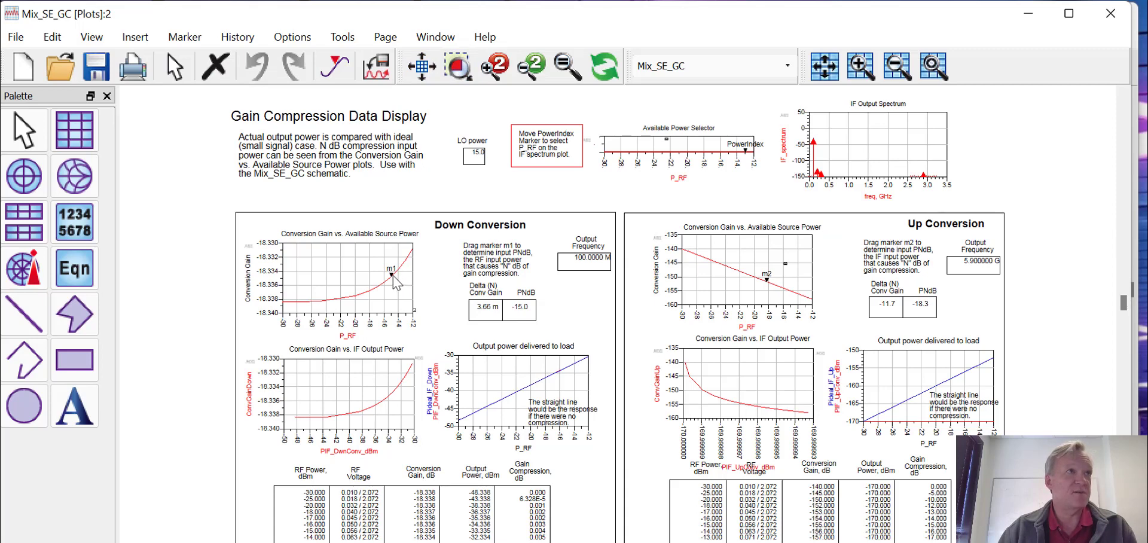
mouse_move(394, 281)
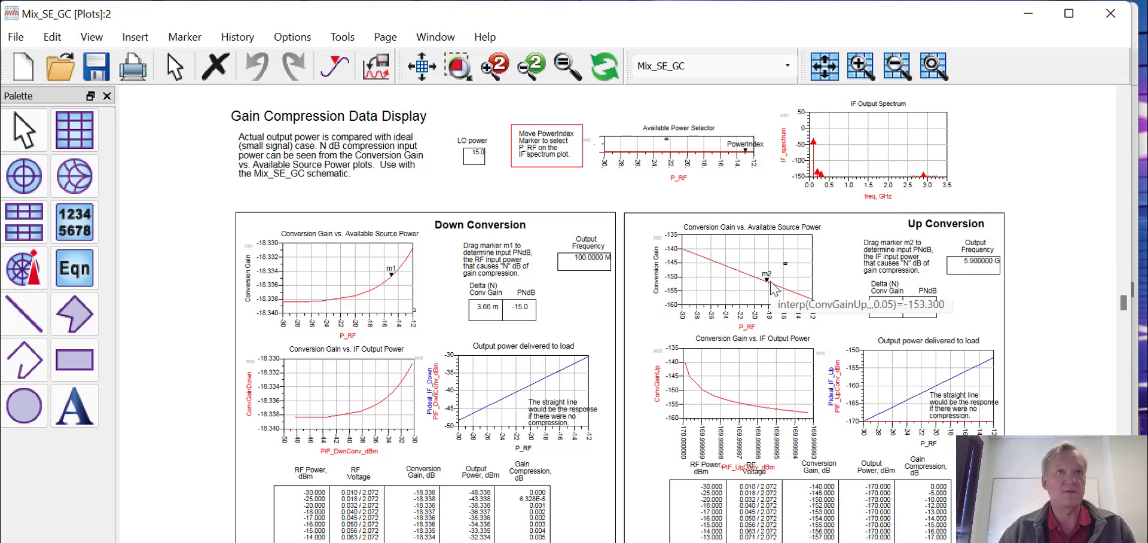
mouse_move(769, 287)
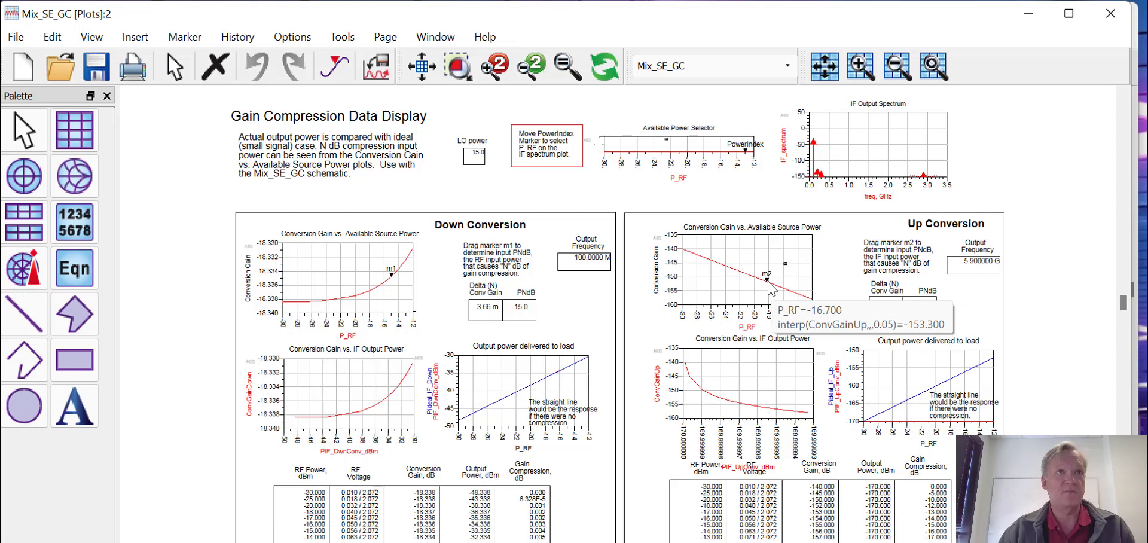